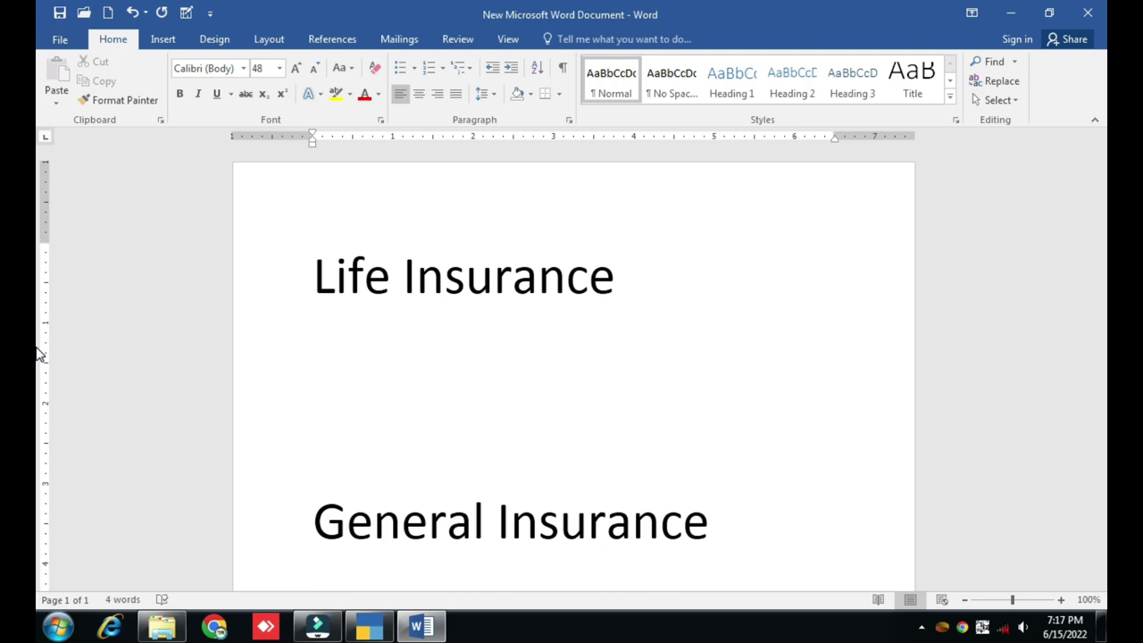
pyautogui.scroll(-3, 44, 451)
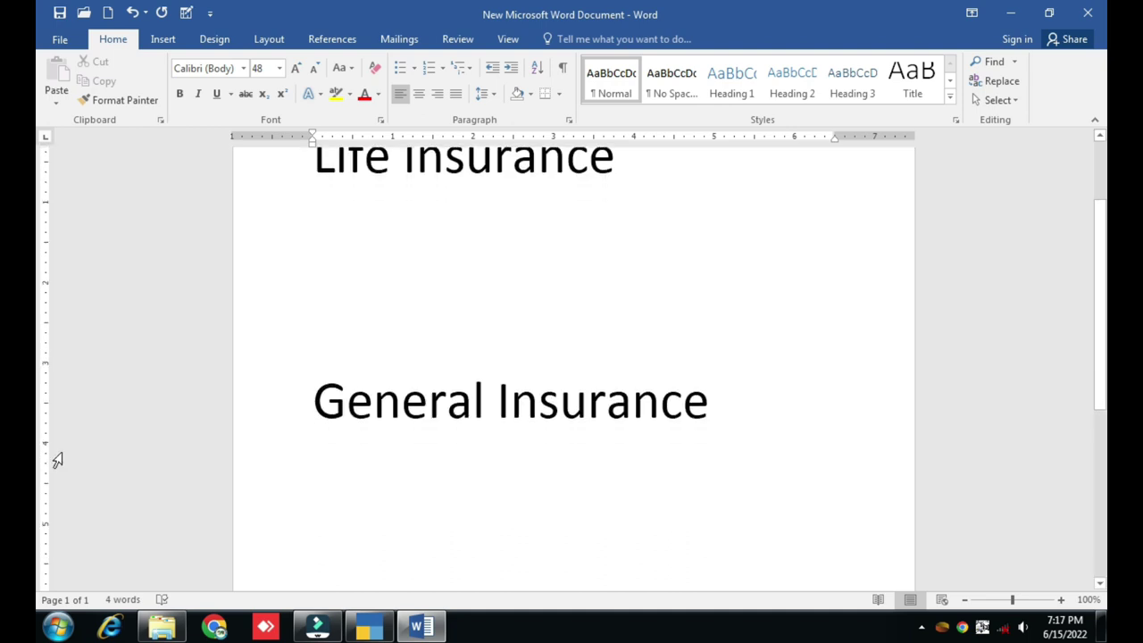
pyautogui.click(321, 402)
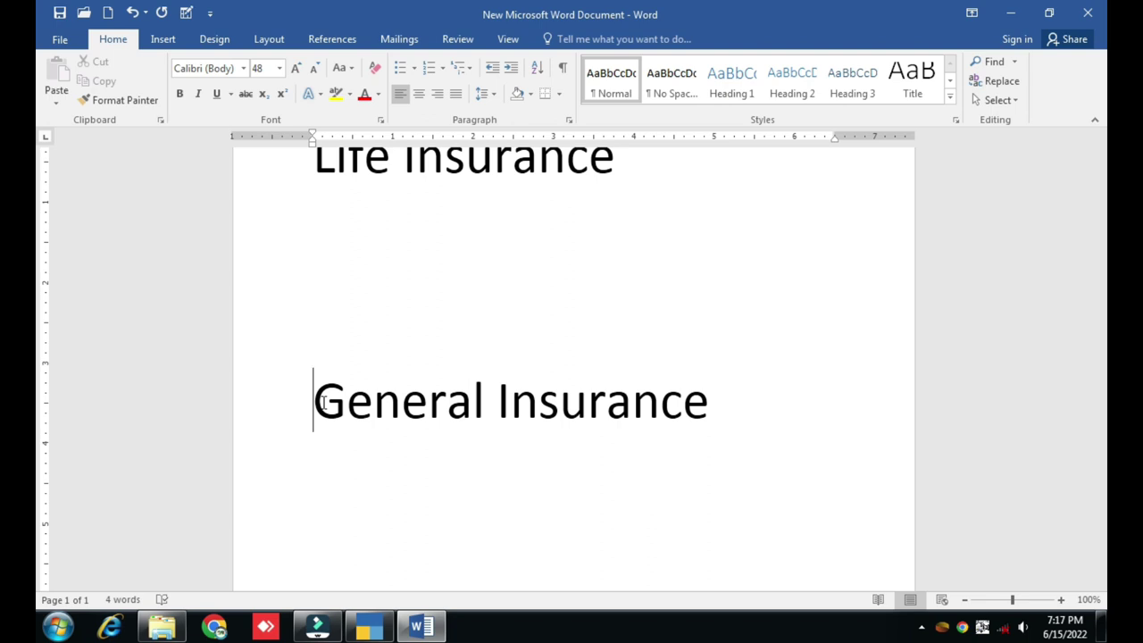
pyautogui.scroll(1, 355, 353)
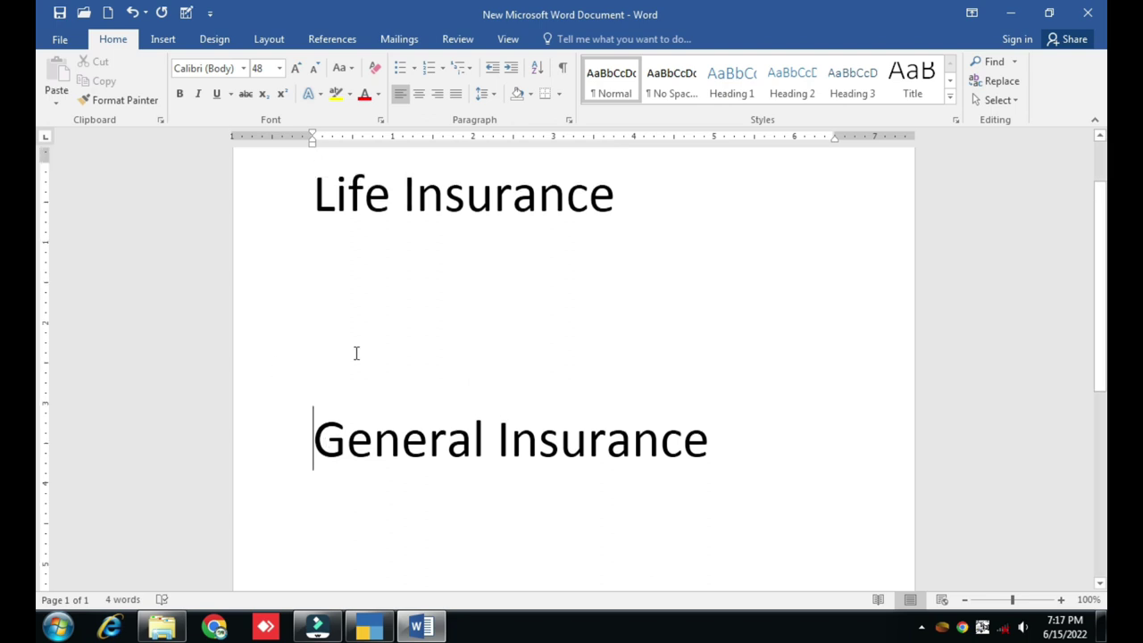
pyautogui.click(606, 212)
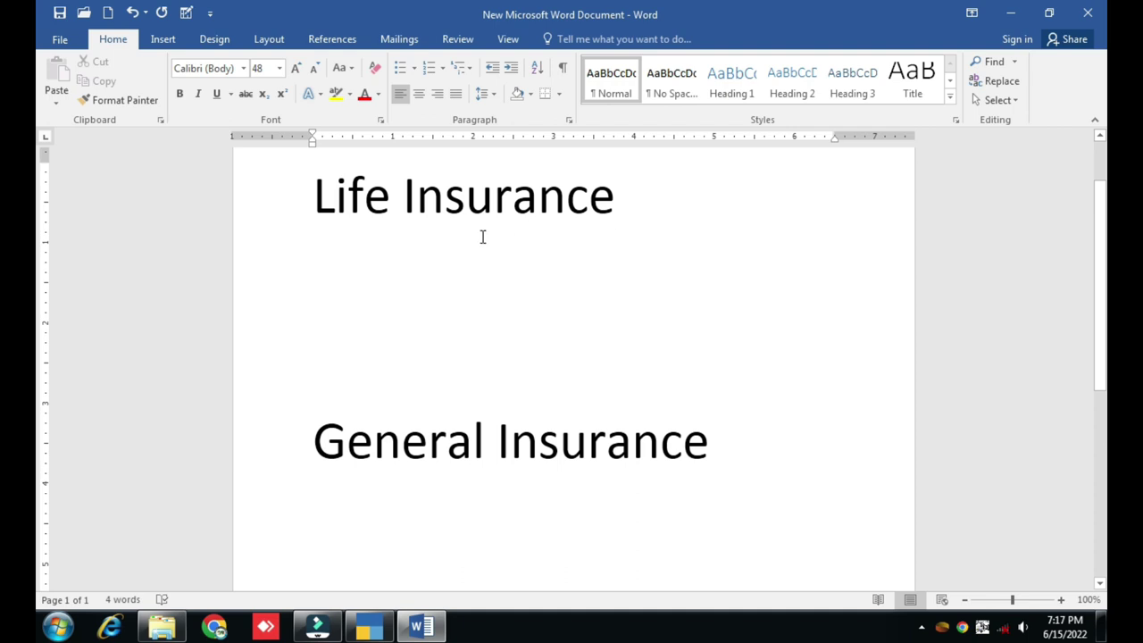
# Step: Switch to TallyPrime, examine the Capital Account and its capital ledger in the Balance Sheet, and close the report
pyautogui.click(362, 623)
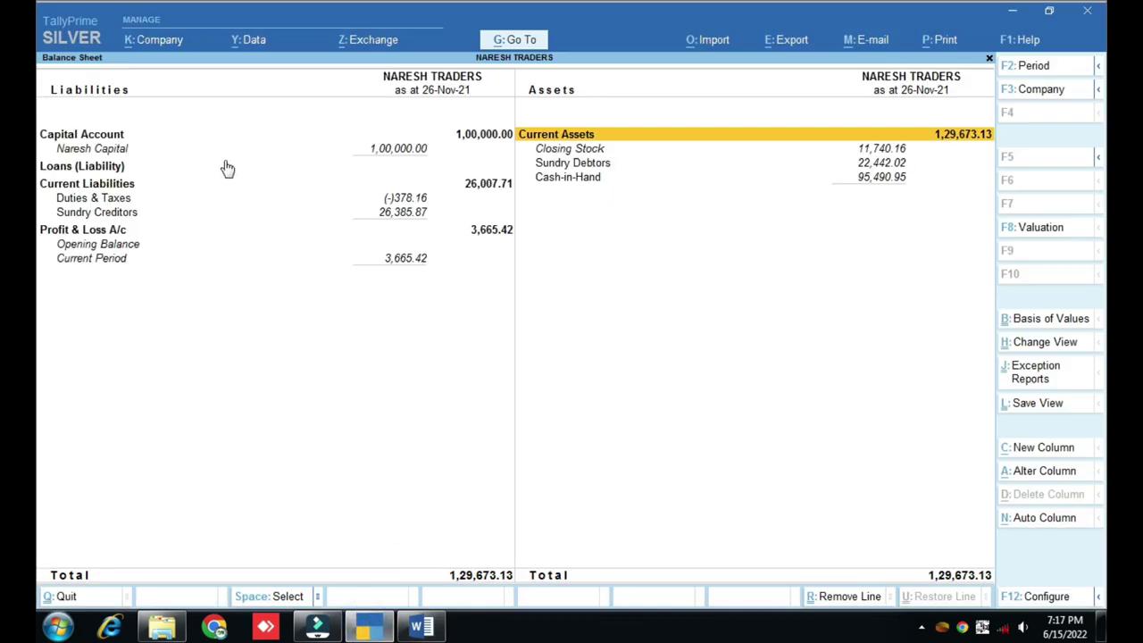
pyautogui.click(190, 157)
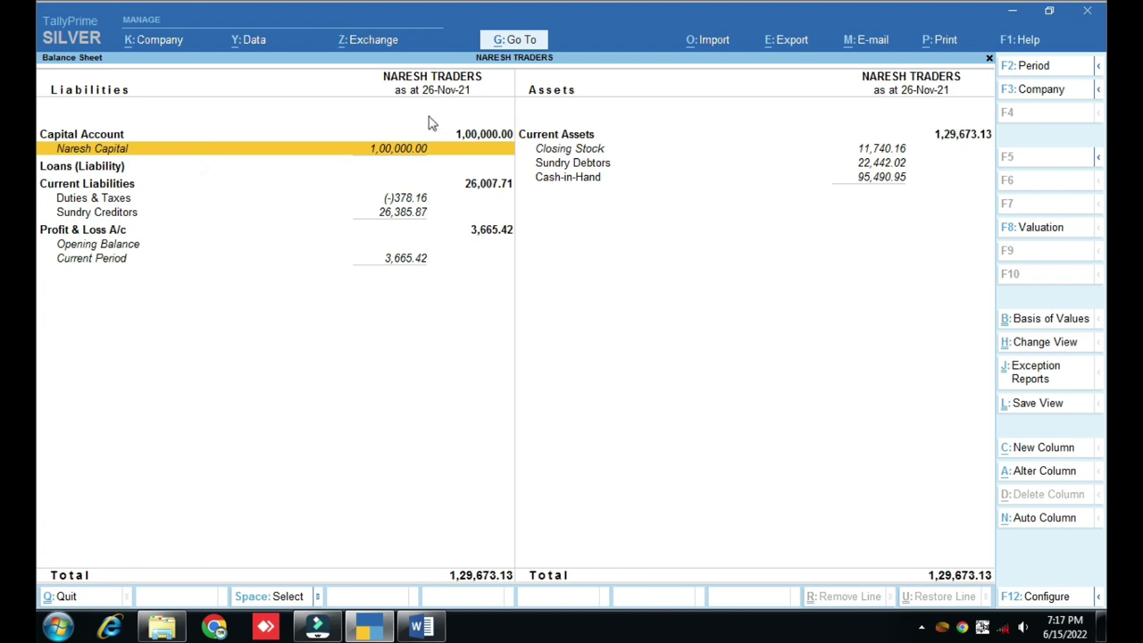
pyautogui.press('ctrl')
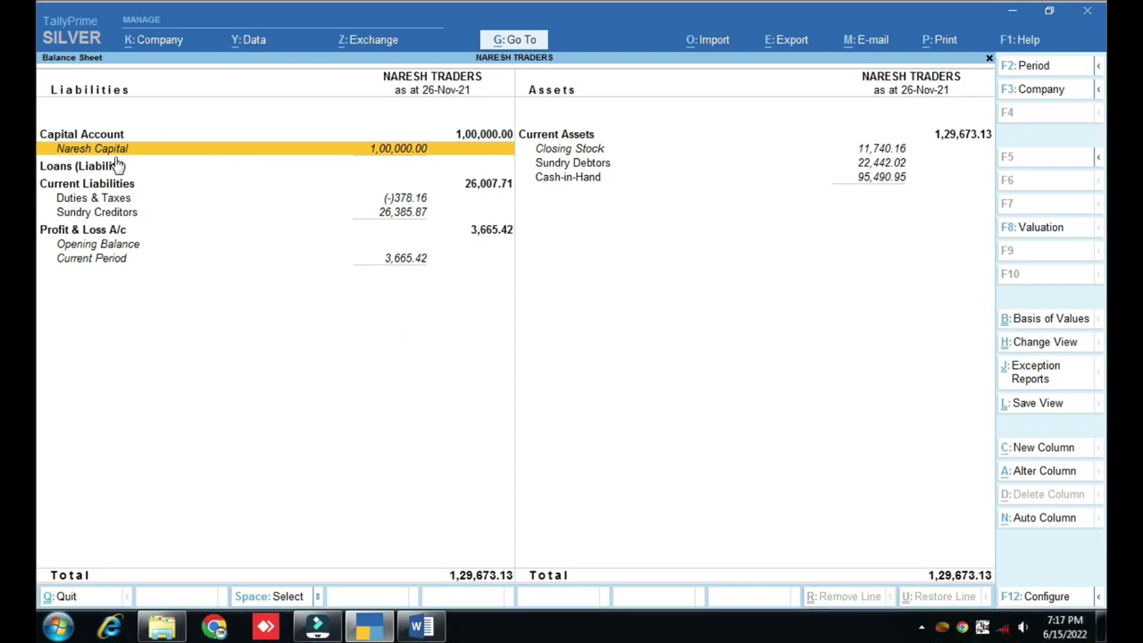
pyautogui.press('ctrl')
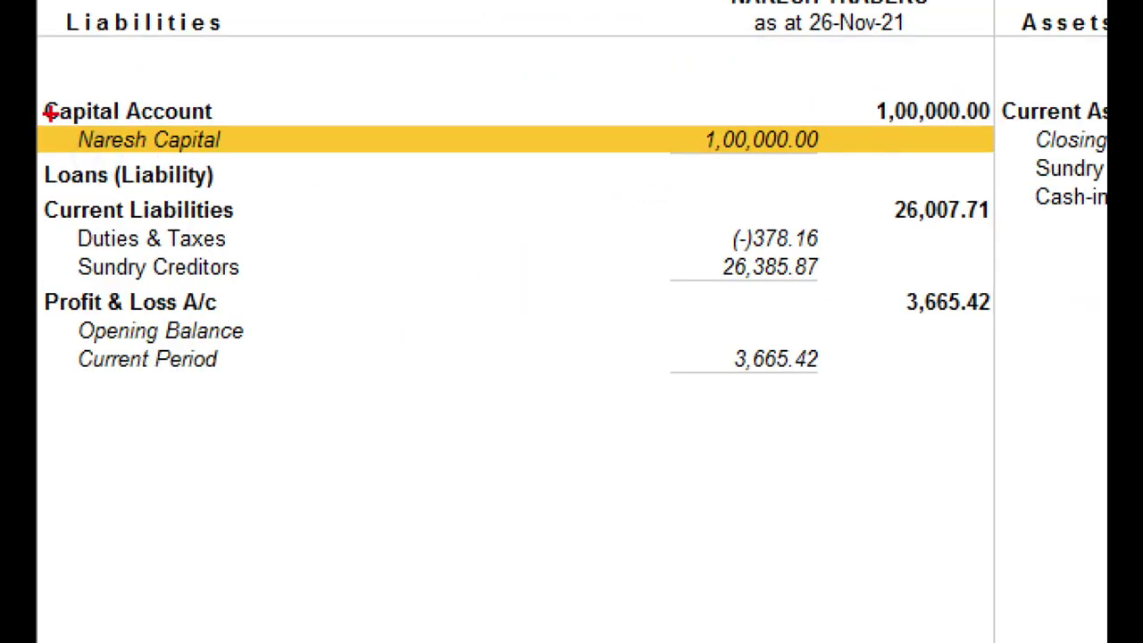
pyautogui.moveTo(51, 112)
pyautogui.mouseDown()
pyautogui.moveTo(219, 145)
pyautogui.moveTo(222, 168)
pyautogui.mouseUp()
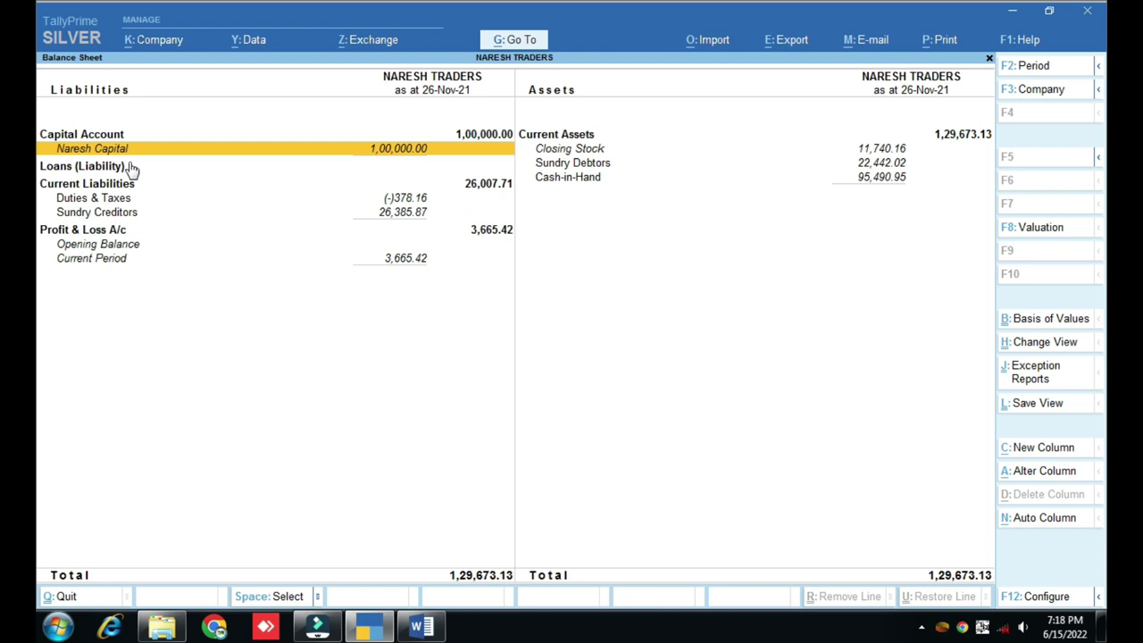
pyautogui.press('Escape')
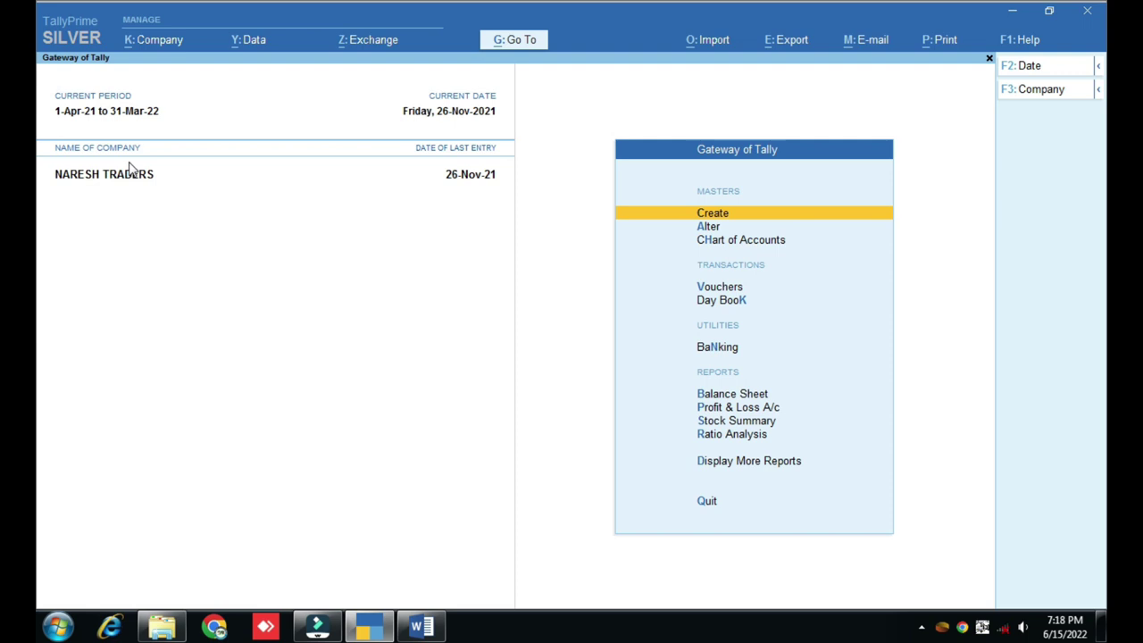
pyautogui.press('Down')
pyautogui.press('Down')
pyautogui.press('Down')
pyautogui.press('Down')
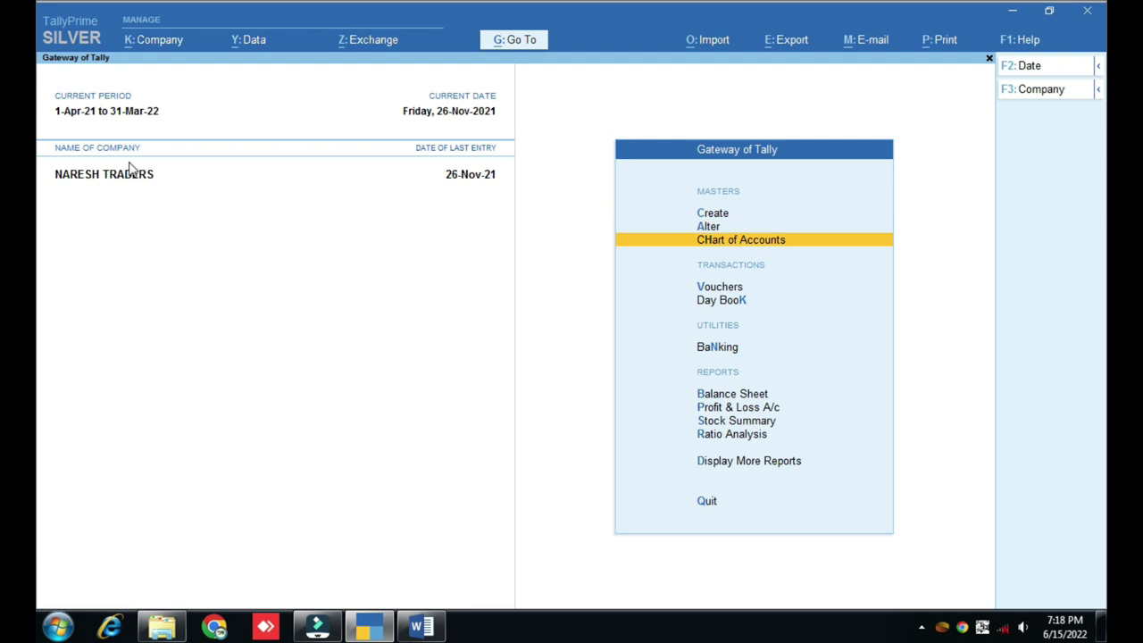
pyautogui.press('Up')
pyautogui.press('Return')
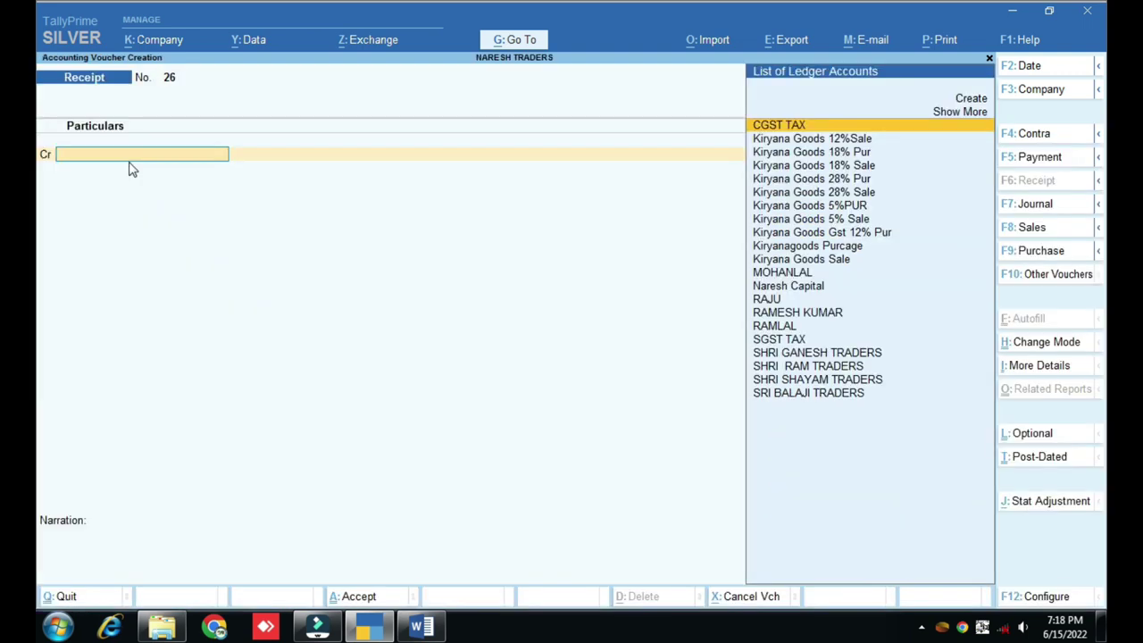
pyautogui.press('Escape')
pyautogui.press('Up')
pyautogui.press('Up')
pyautogui.press('Up')
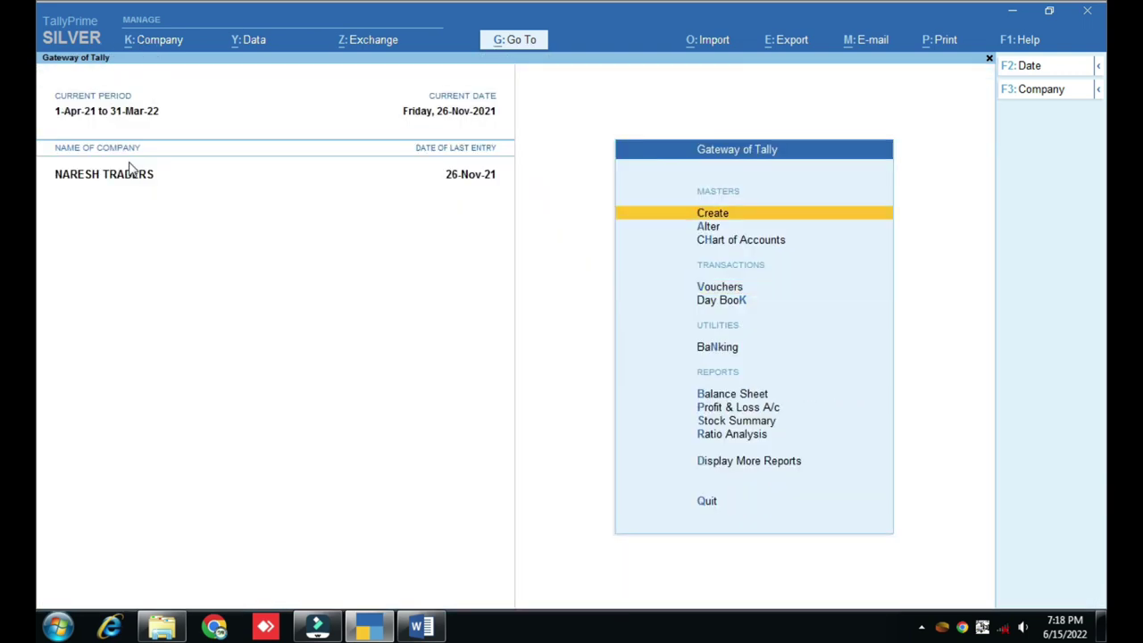
# Step: Start a new ledger master and name it Lip of Lic
pyautogui.press('Return')
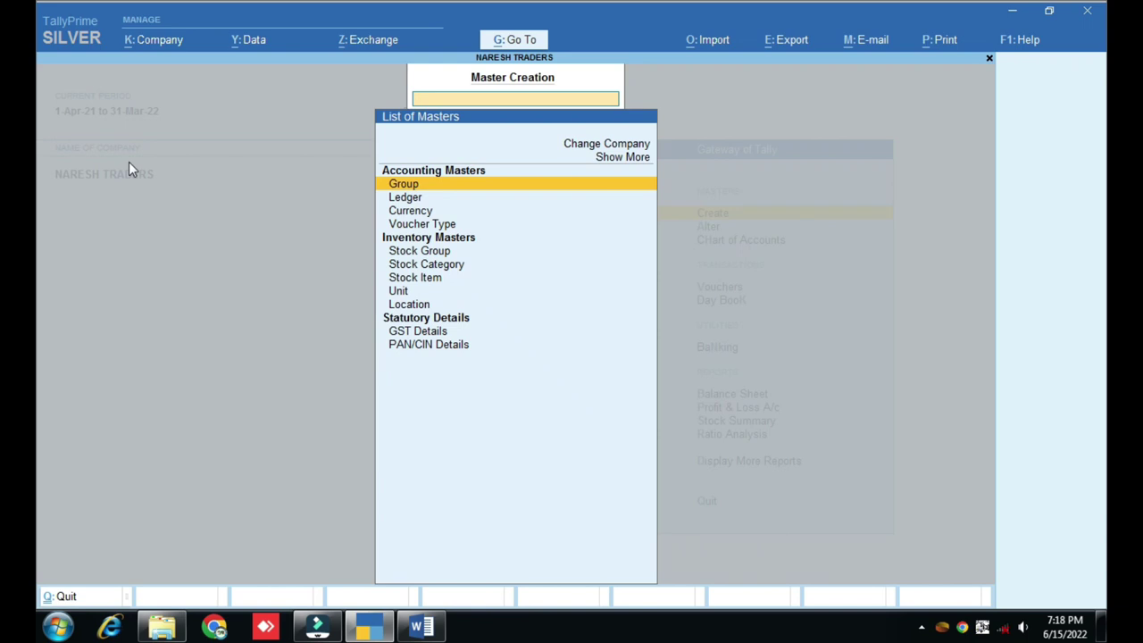
pyautogui.press('Down')
pyautogui.press('Return')
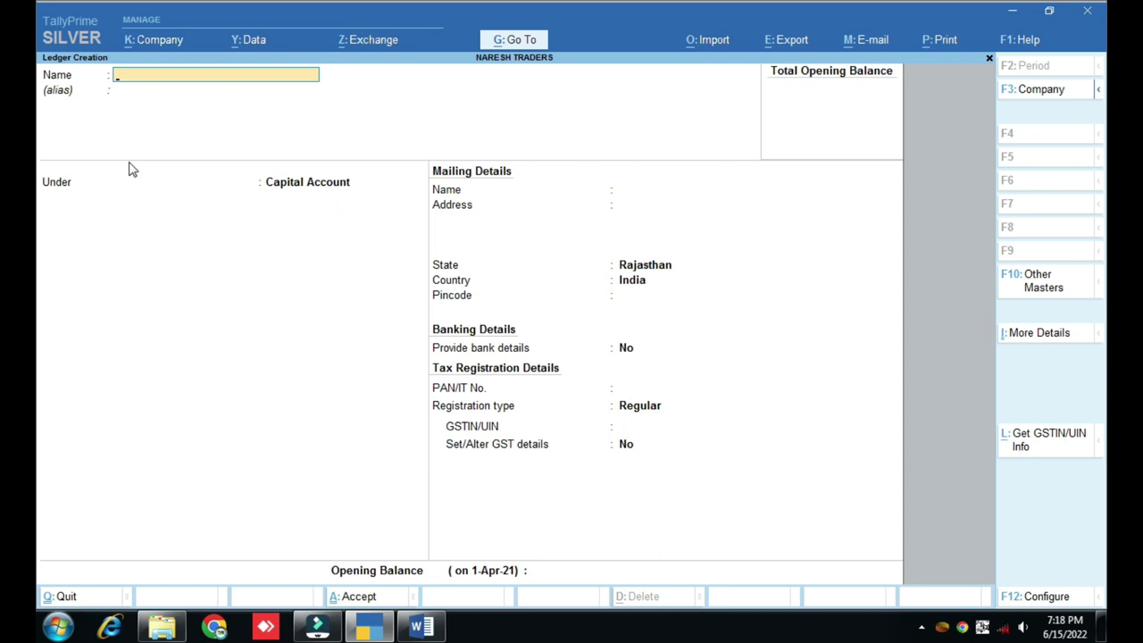
pyautogui.write('Lip')
pyautogui.write('of Lic')
pyautogui.press('Return')
pyautogui.press('Return')
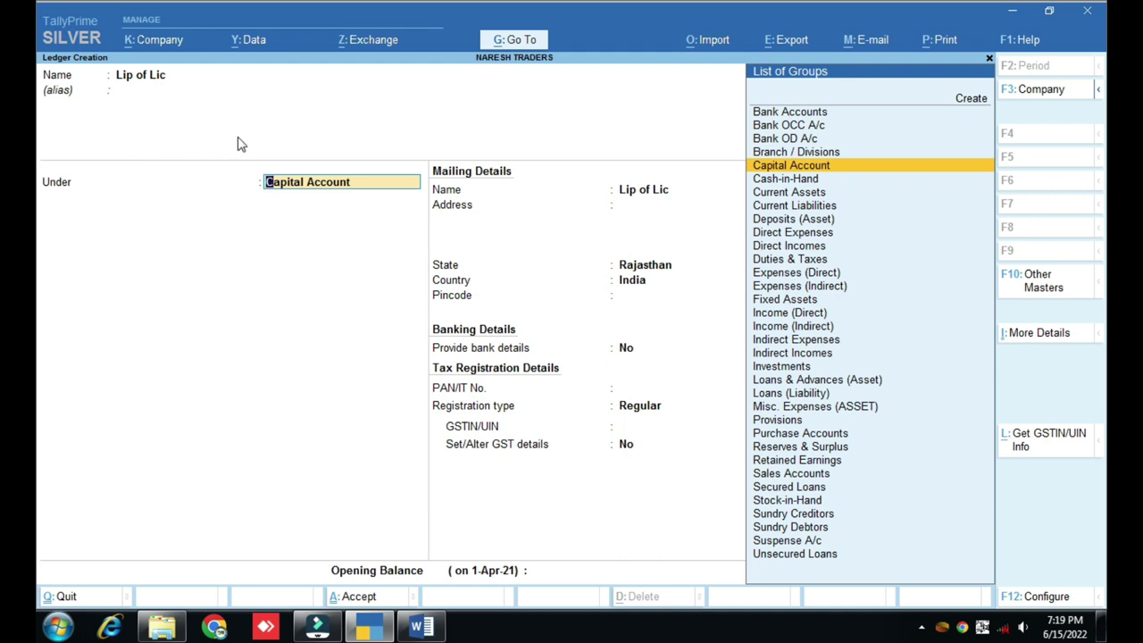
# Step: Place the Lip of Lic ledger under the Capital Account group, keeping the default mailing and banking details
pyautogui.click(900, 173)
pyautogui.press('Return')
pyautogui.press('Return')
pyautogui.press('Return')
pyautogui.press('Return')
pyautogui.press('Return')
pyautogui.press('Return')
pyautogui.press('Return')
# Step: Set the Lip of Lic ledger's registration type to Unregistered and save the ledger
pyautogui.press('Down')
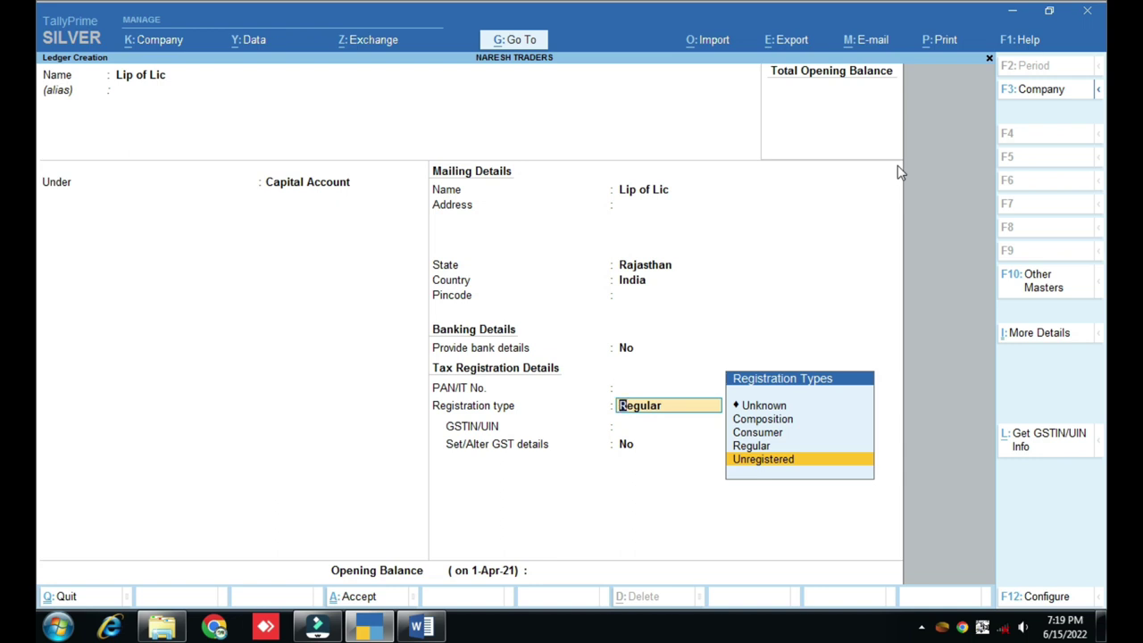
pyautogui.press('Up')
pyautogui.press('Up')
pyautogui.press('Down')
pyautogui.press('Down')
pyautogui.press('Return')
pyautogui.press('Return')
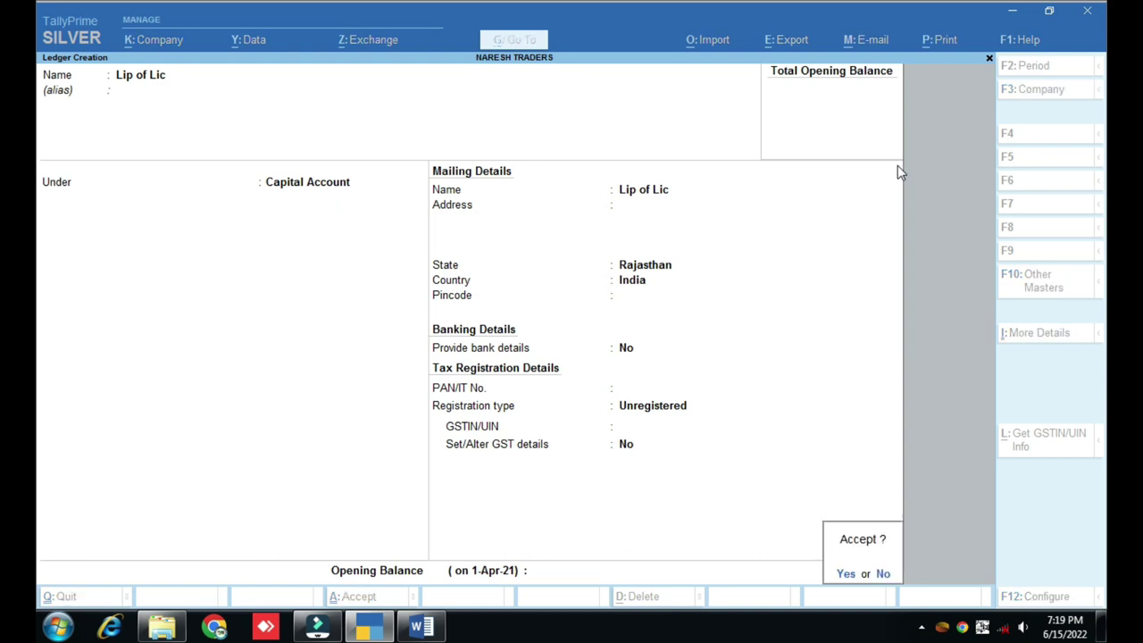
pyautogui.press('Return')
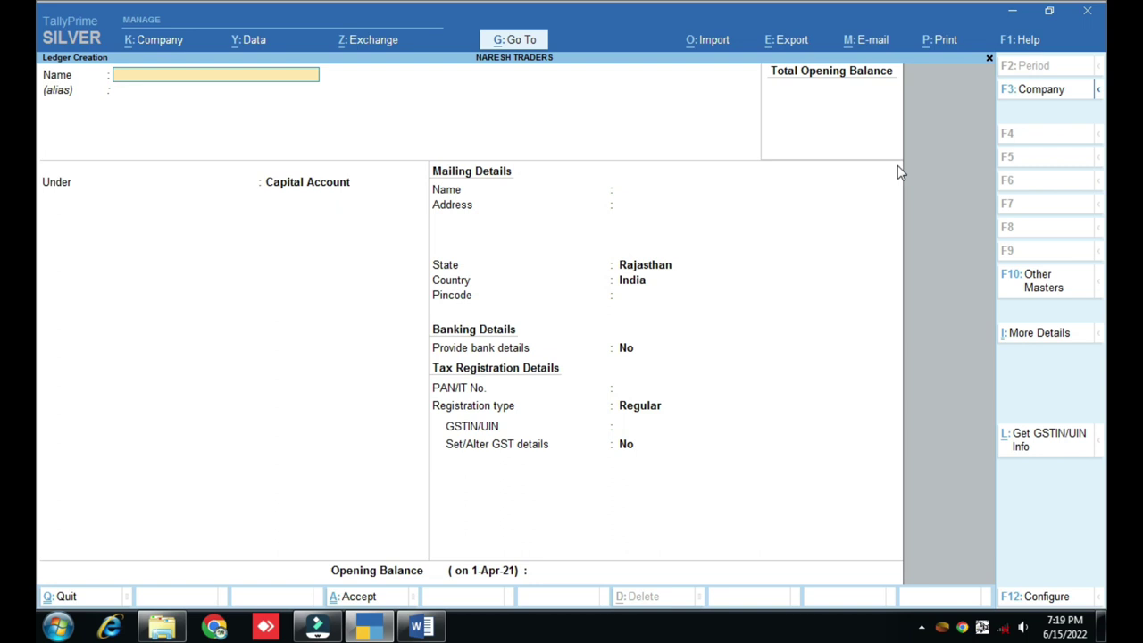
# Step: Name the next new ledger LiC and place it under the Current Liabilities group
pyautogui.write('LiC')
pyautogui.press('Return')
pyautogui.press('BackSpace')
pyautogui.press('Return')
pyautogui.press('Return')
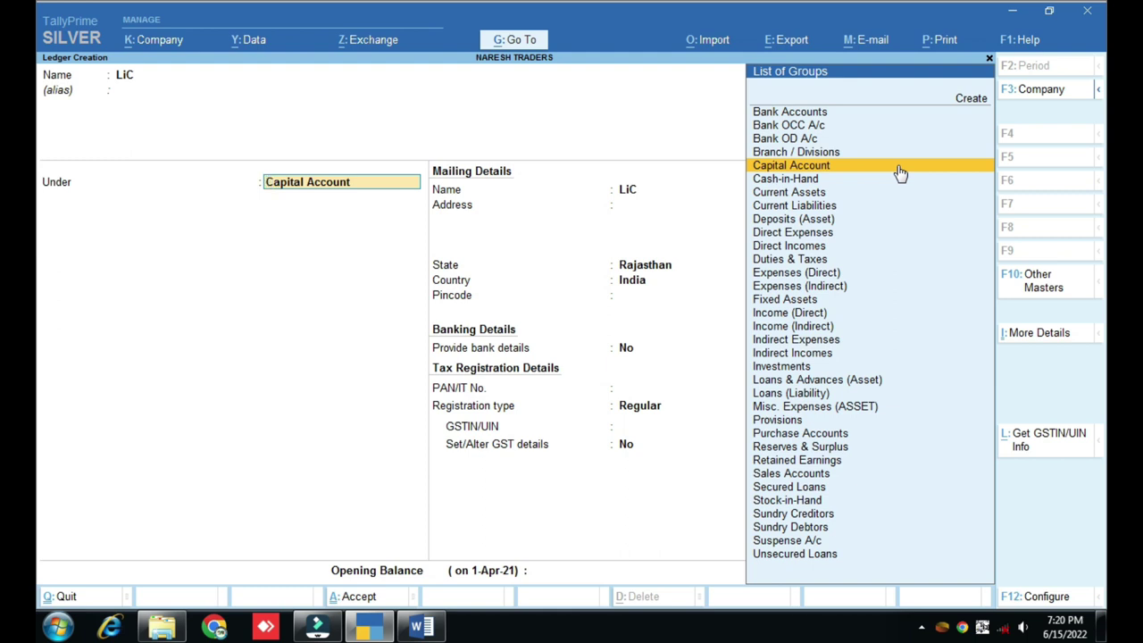
pyautogui.write('Cu')
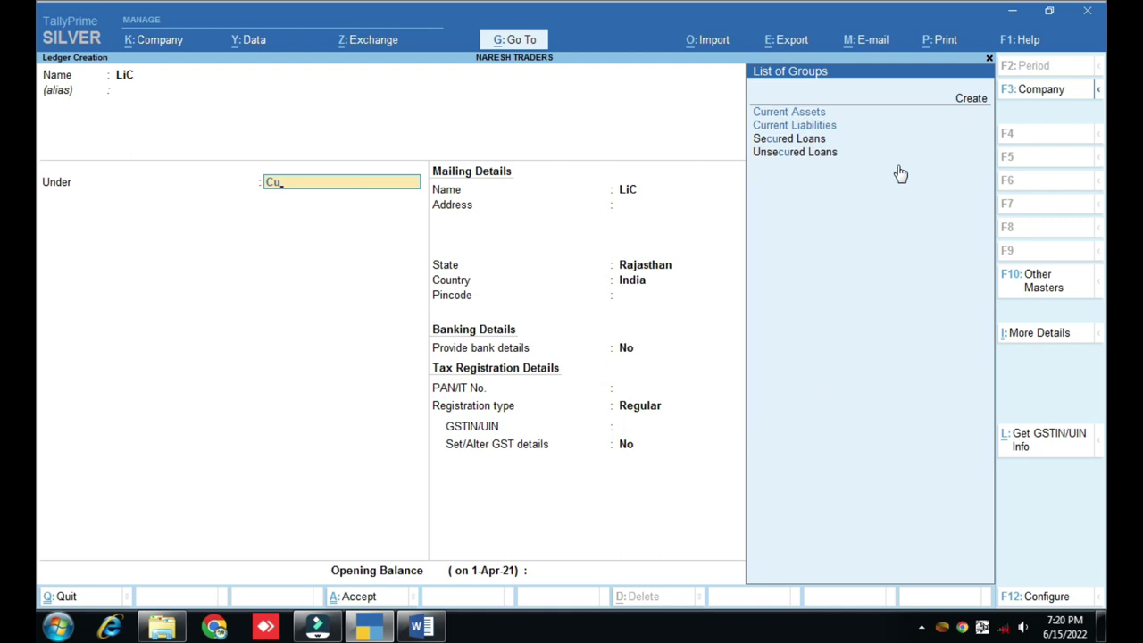
pyautogui.press('Down')
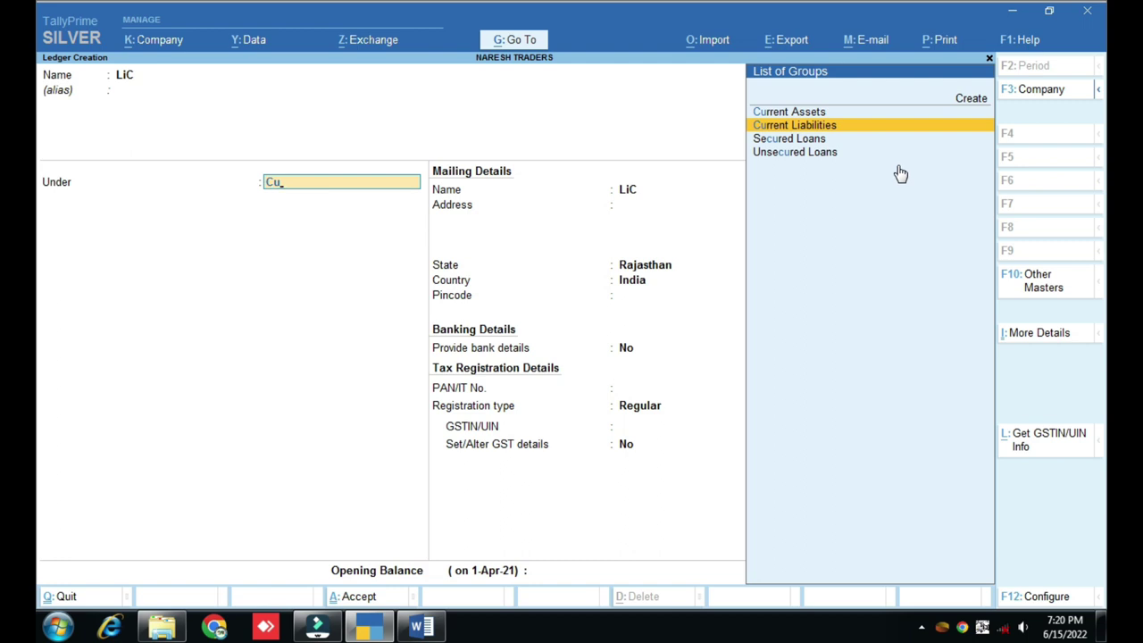
pyautogui.press('Return')
# Step: Keep the LiC ledger's default mailing details and Regular registration type, leave GSTIN/UIN blank, and save the ledger
pyautogui.press('Return')
pyautogui.press('Return')
pyautogui.press('Return')
pyautogui.press('Return')
pyautogui.press('Return')
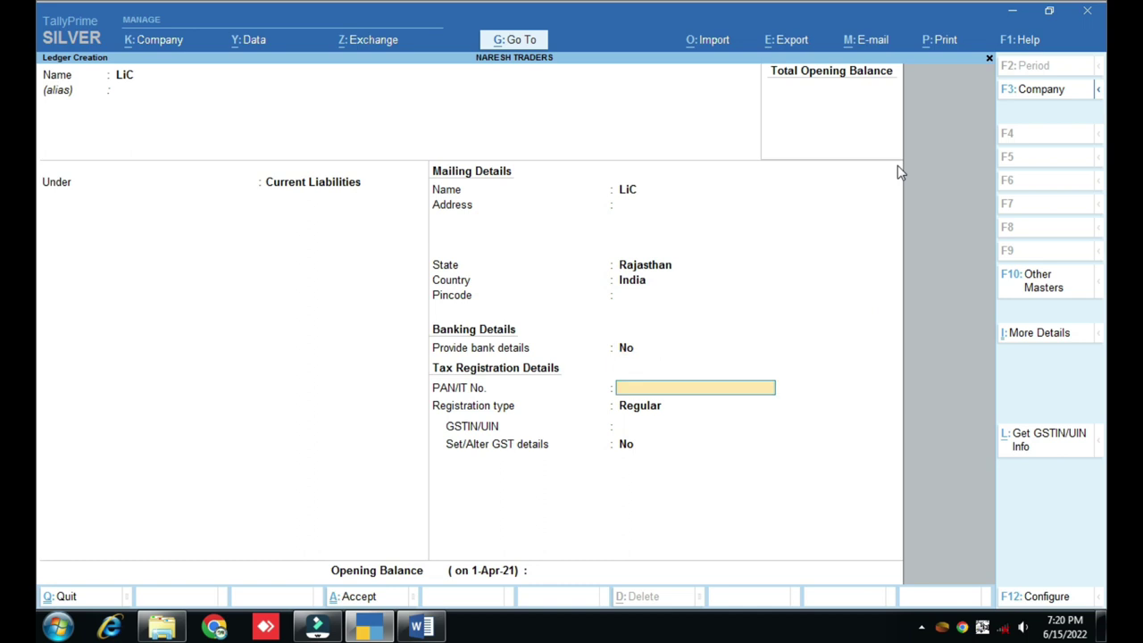
pyautogui.press('Return')
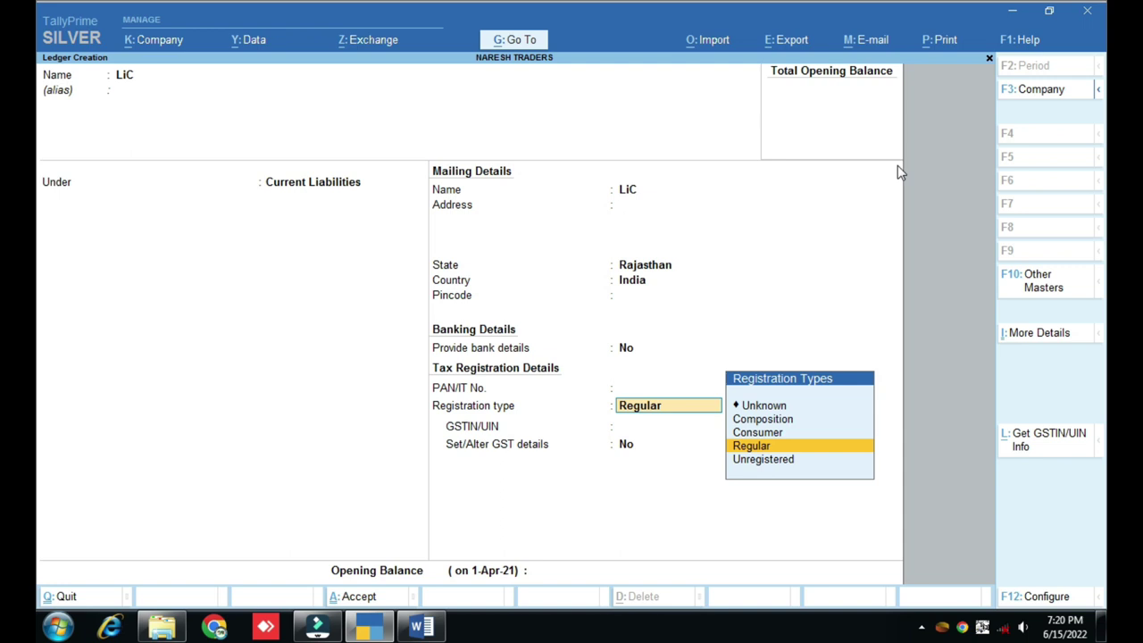
pyautogui.press('Return')
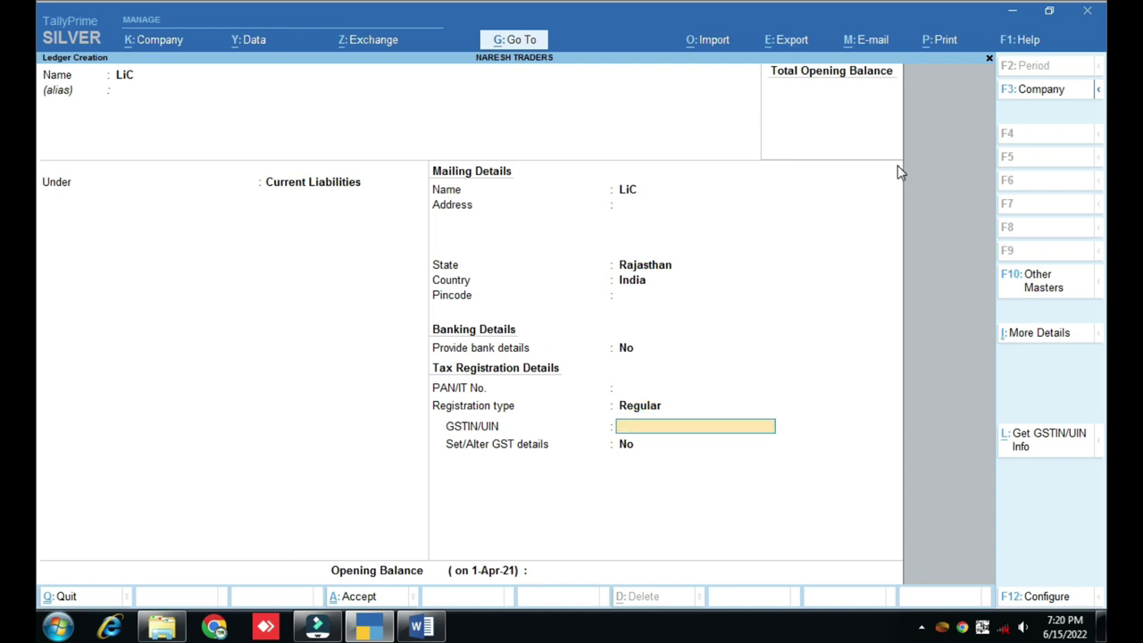
pyautogui.press('Return')
pyautogui.press('Return')
pyautogui.press('Return')
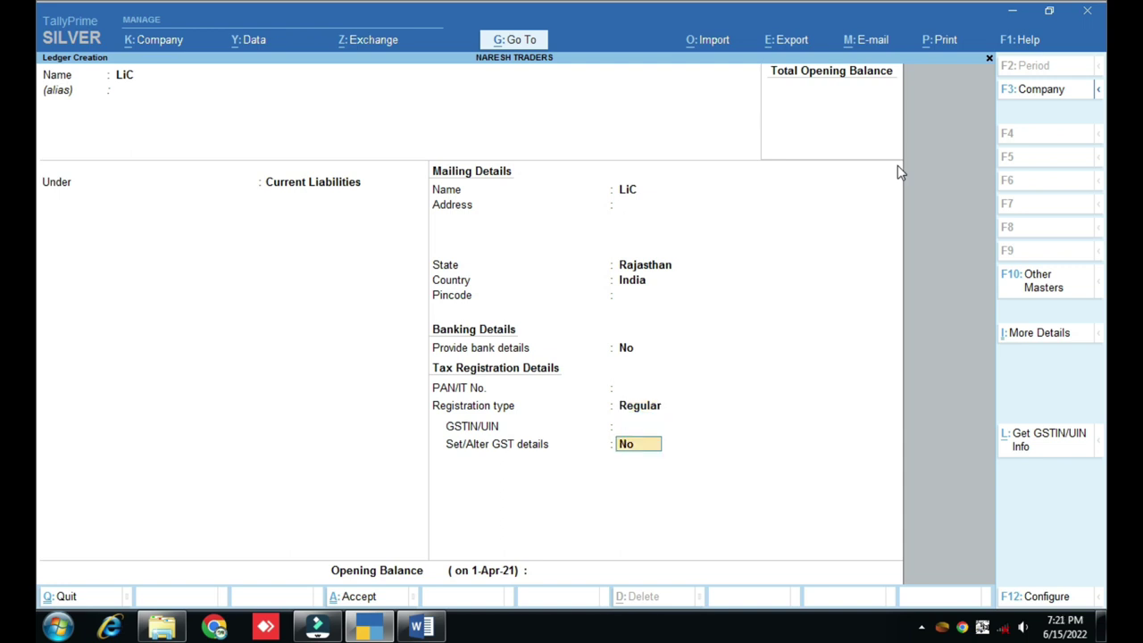
pyautogui.press('Return')
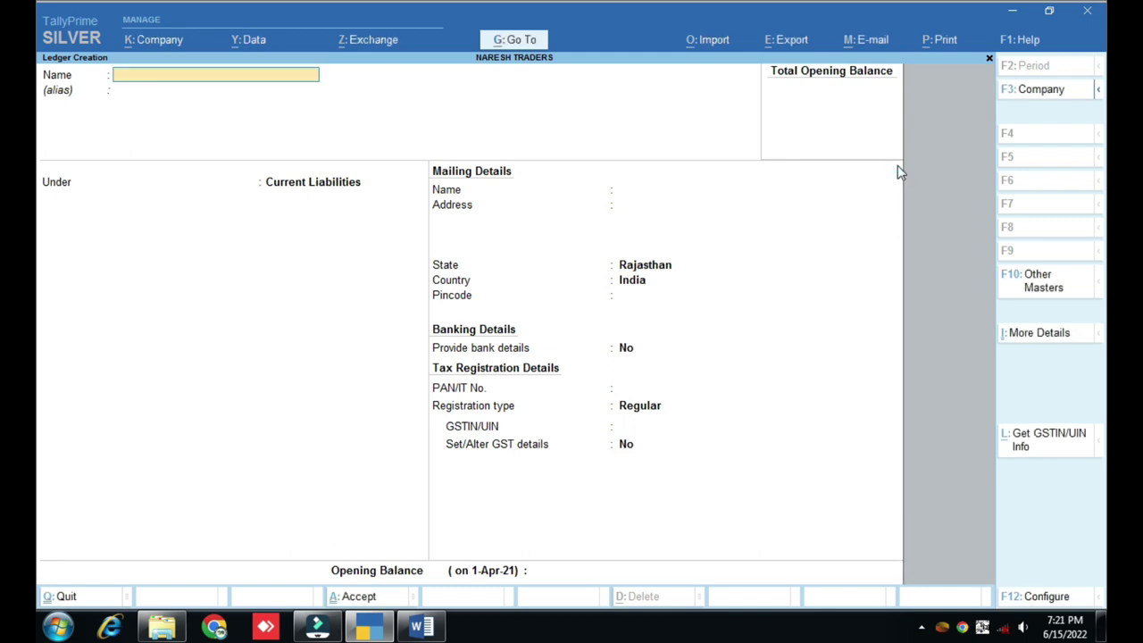
# Step: Create a ledger named Lip of Bajaj under the Capital Account group and save it
pyautogui.write('Lip of Bajaj')
pyautogui.press('Return')
pyautogui.write('Cap')
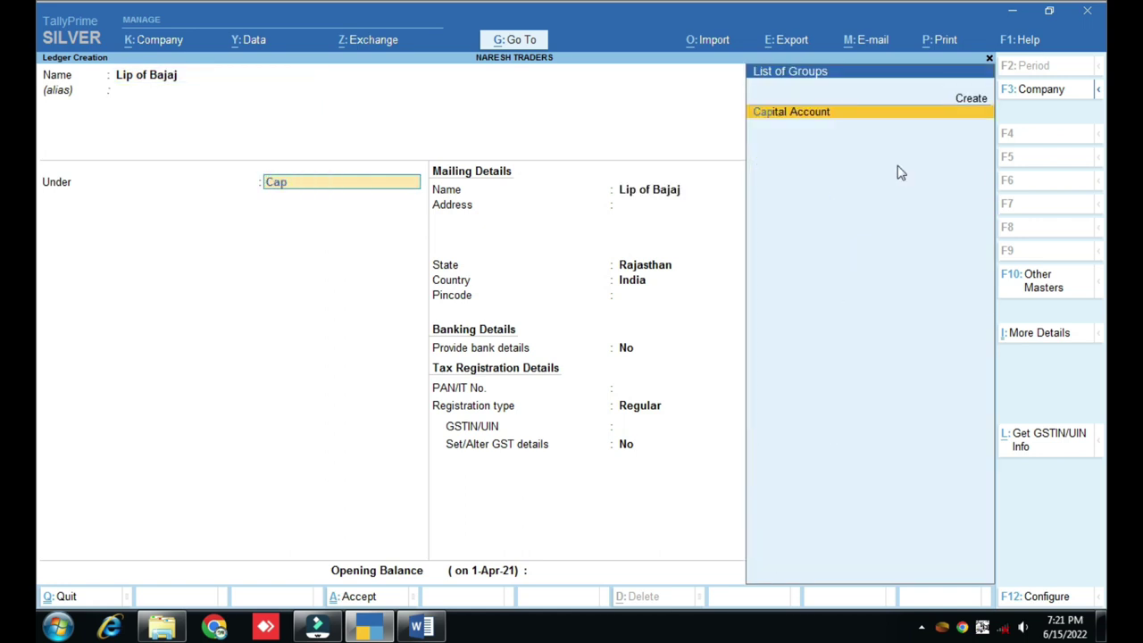
pyautogui.press('Return')
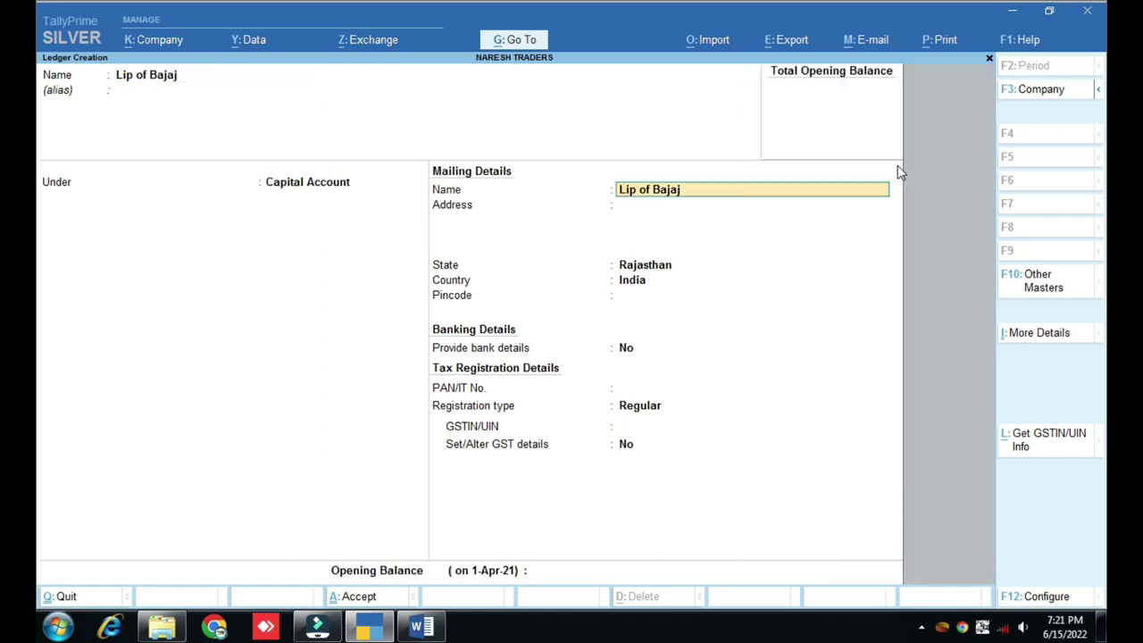
pyautogui.hotkey('ctrl', 'a')
# Step: Name the next new ledger Bajaj Insurance, leaving its alias blank
pyautogui.write('Baj')
pyautogui.write('aj')
pyautogui.write(' Company')
pyautogui.press('BackSpace')
pyautogui.press('BackSpace')
pyautogui.press('BackSpace')
pyautogui.press('BackSpace')
pyautogui.press('BackSpace')
pyautogui.press('BackSpace')
pyautogui.press('BackSpace')
pyautogui.write('Insurance')
pyautogui.press('Return')
pyautogui.press('Return')
# Step: Place the Bajaj Insurance ledger under the Current Liabilities group and save it
pyautogui.write('Cu')
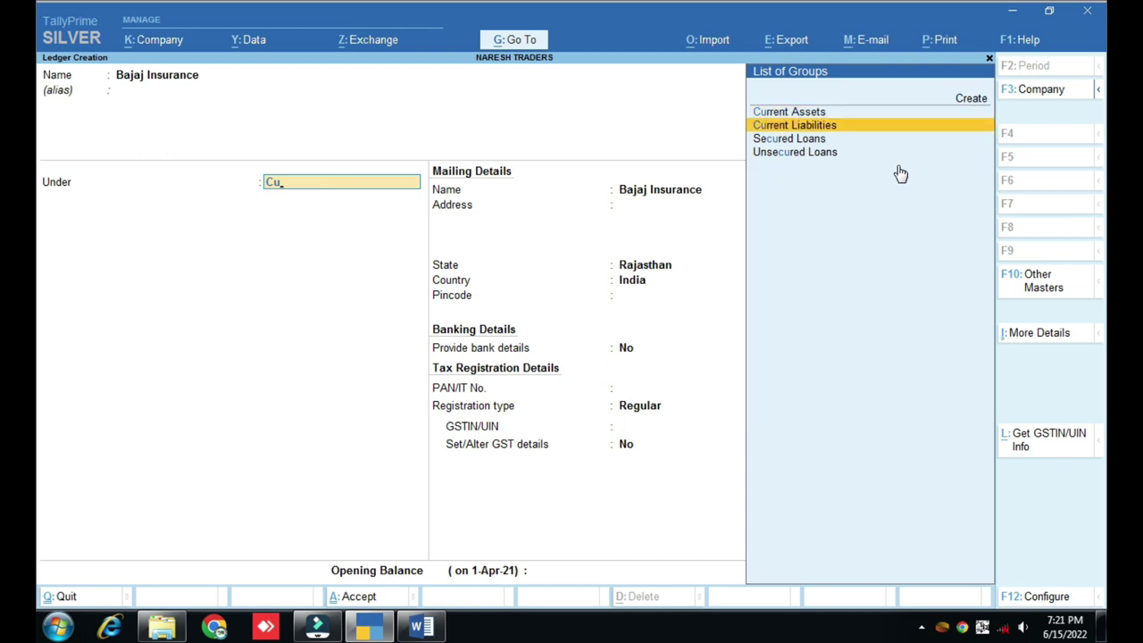
pyautogui.press('Return')
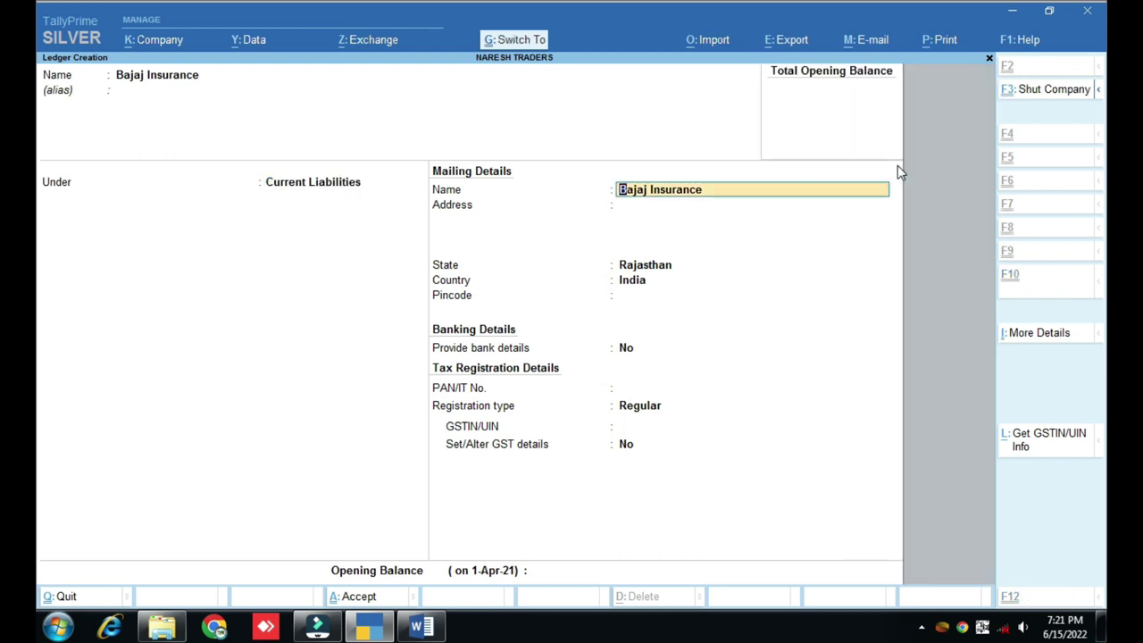
pyautogui.hotkey('ctrl', 'a')
# Step: Leave ledger creation and open a new Journal voucher for entry
pyautogui.press('Escape')
pyautogui.press('Return')
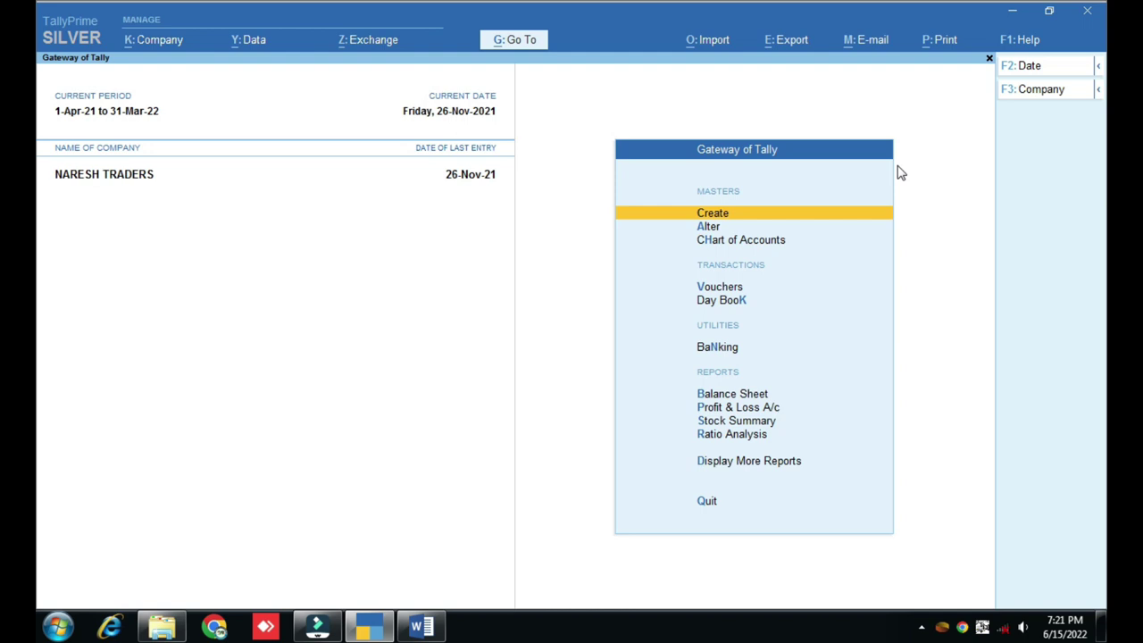
pyautogui.press('Down')
pyautogui.press('Down')
pyautogui.press('Down')
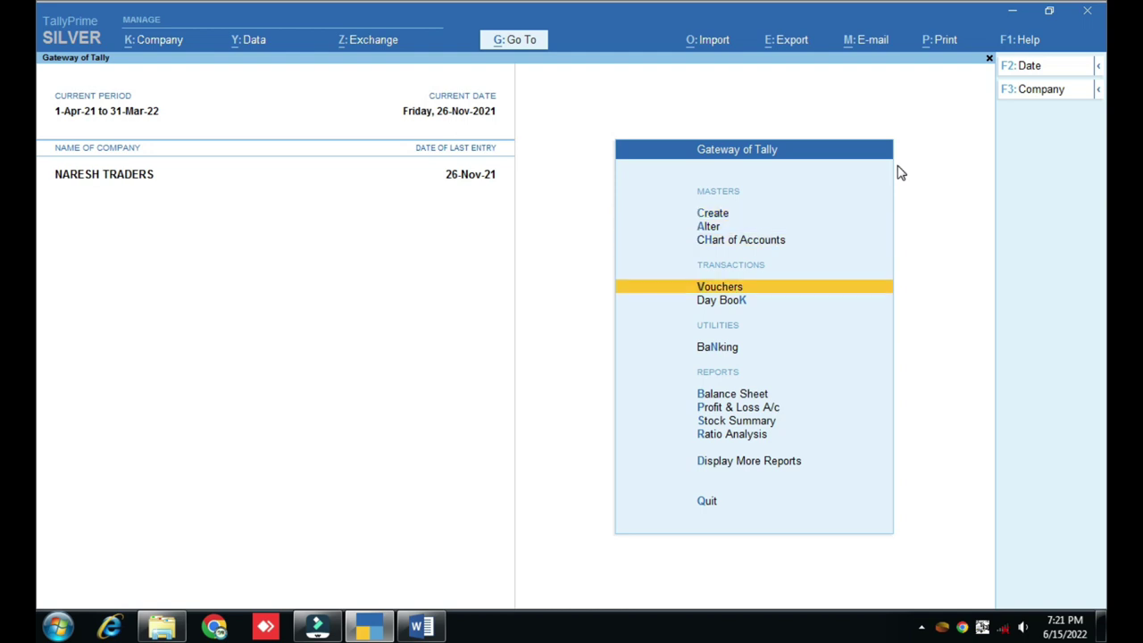
pyautogui.press('Return')
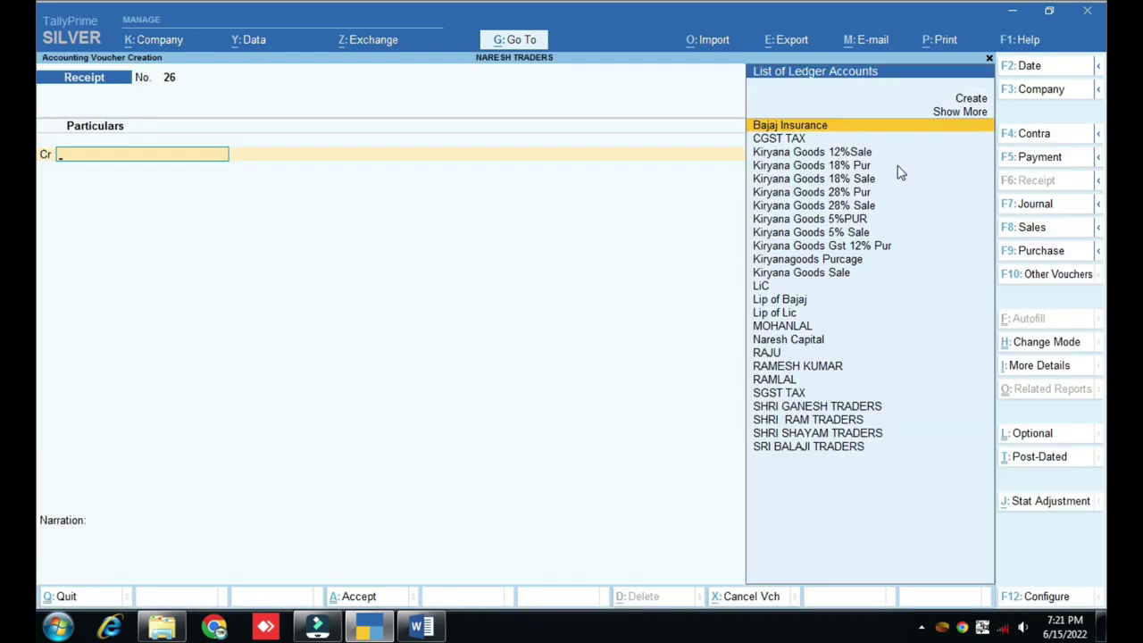
pyautogui.press('F7')
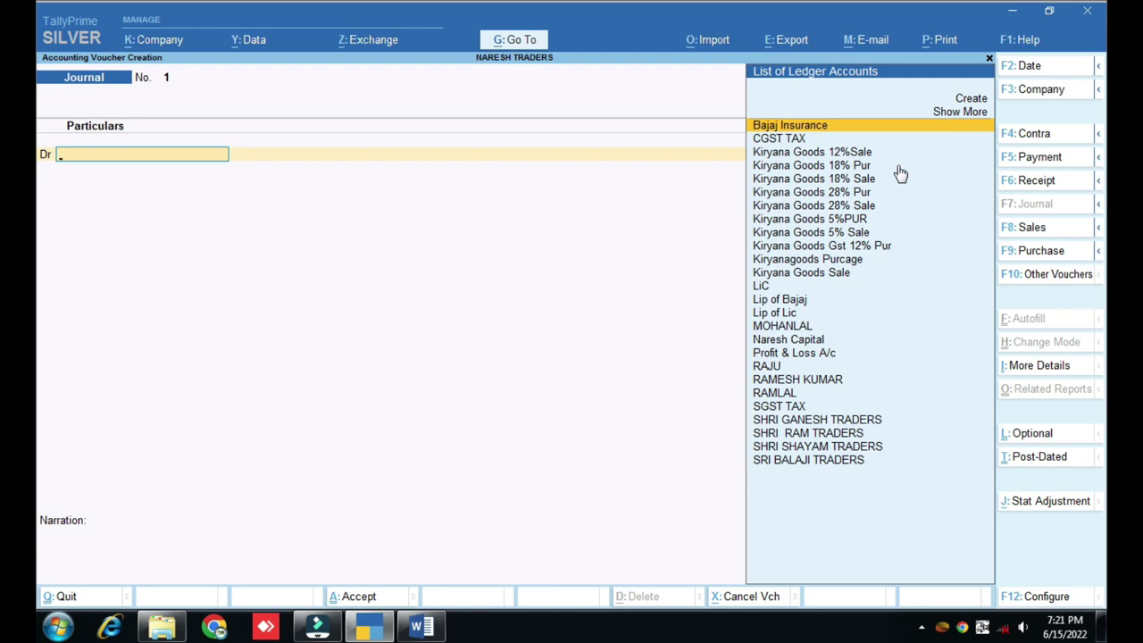
# Step: Debit the Lip of Bajaj ledger with 5,000 in the Journal voucher
pyautogui.write('Li')
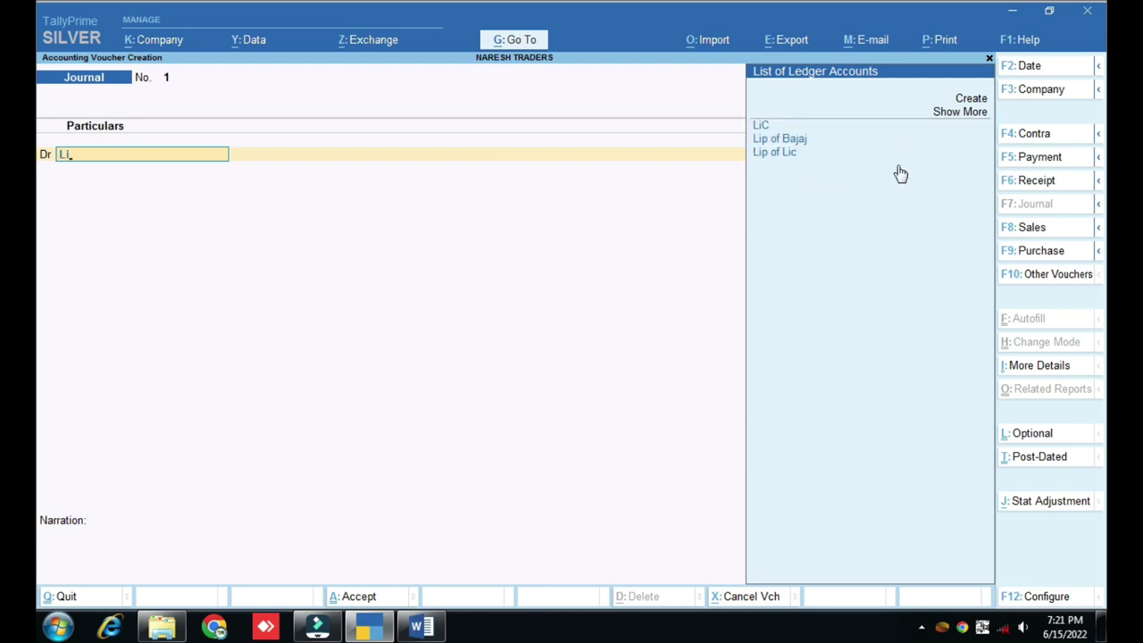
pyautogui.press('Down')
pyautogui.press('Down')
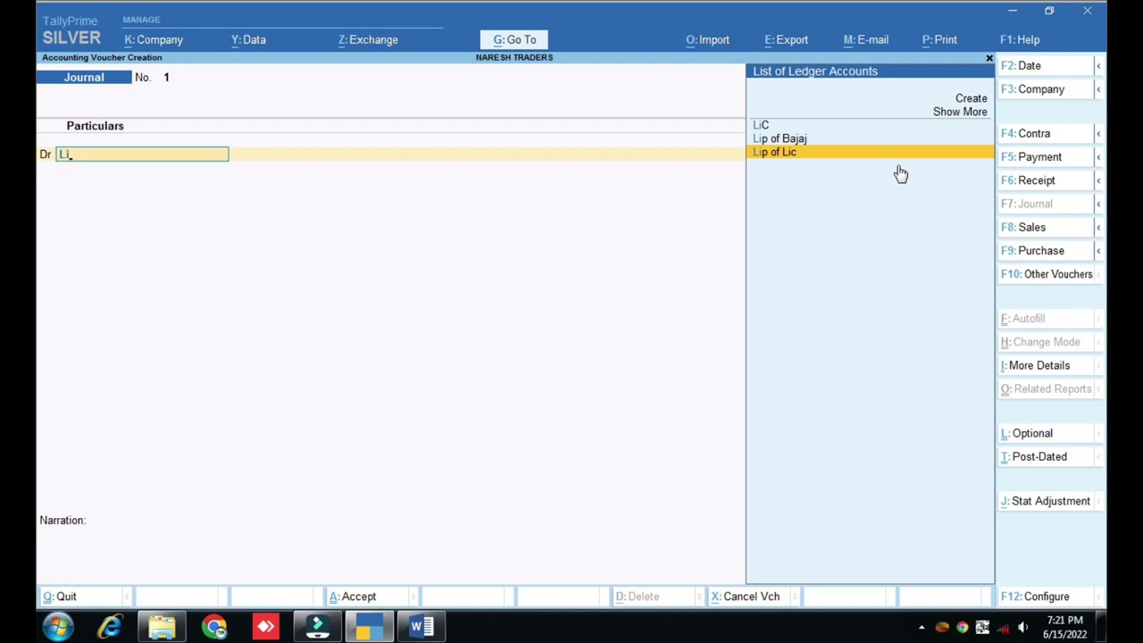
pyautogui.press('Up')
pyautogui.press('Return')
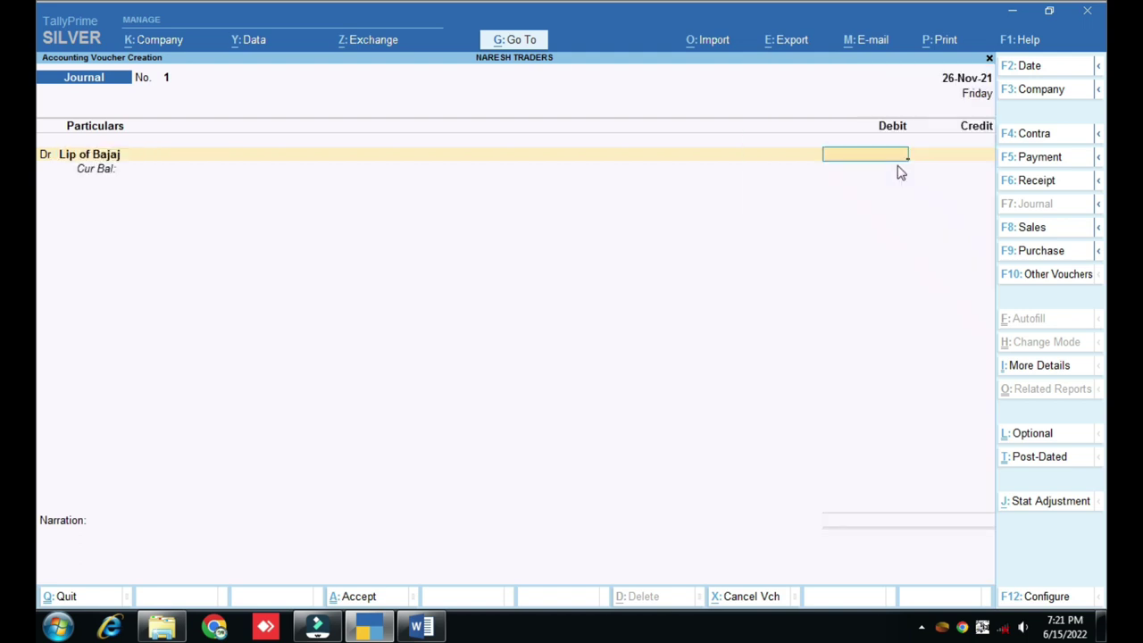
pyautogui.write('5000')
pyautogui.press('Return')
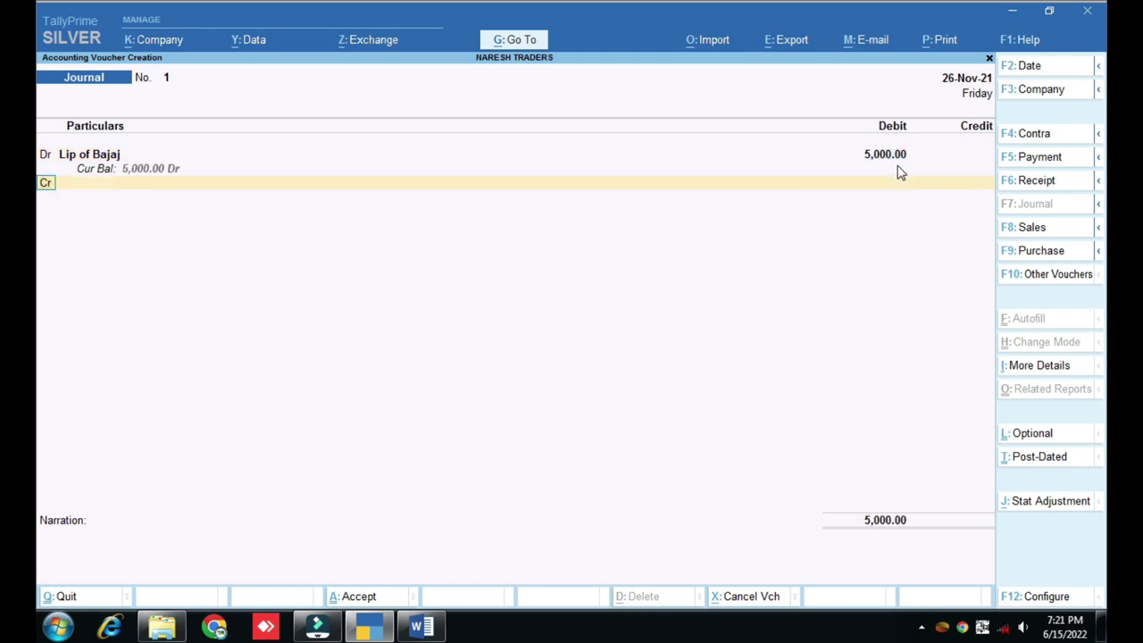
# Step: Credit the Bajaj Insurance ledger with 5,000 and save the journal entry without a narration
pyautogui.press('Return')
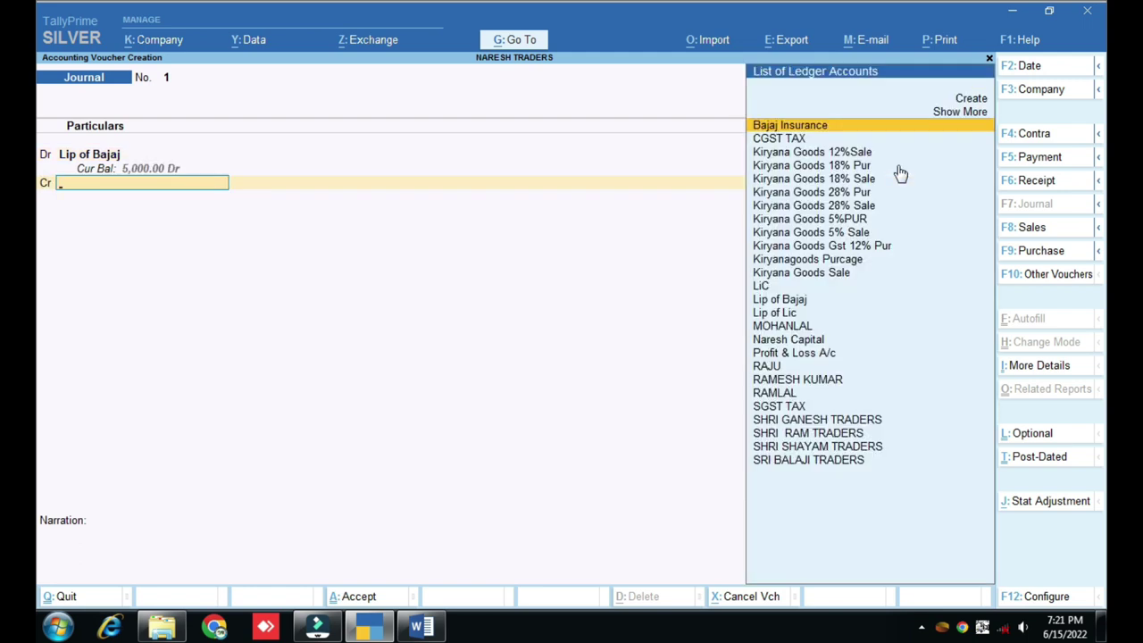
pyautogui.write('Baj')
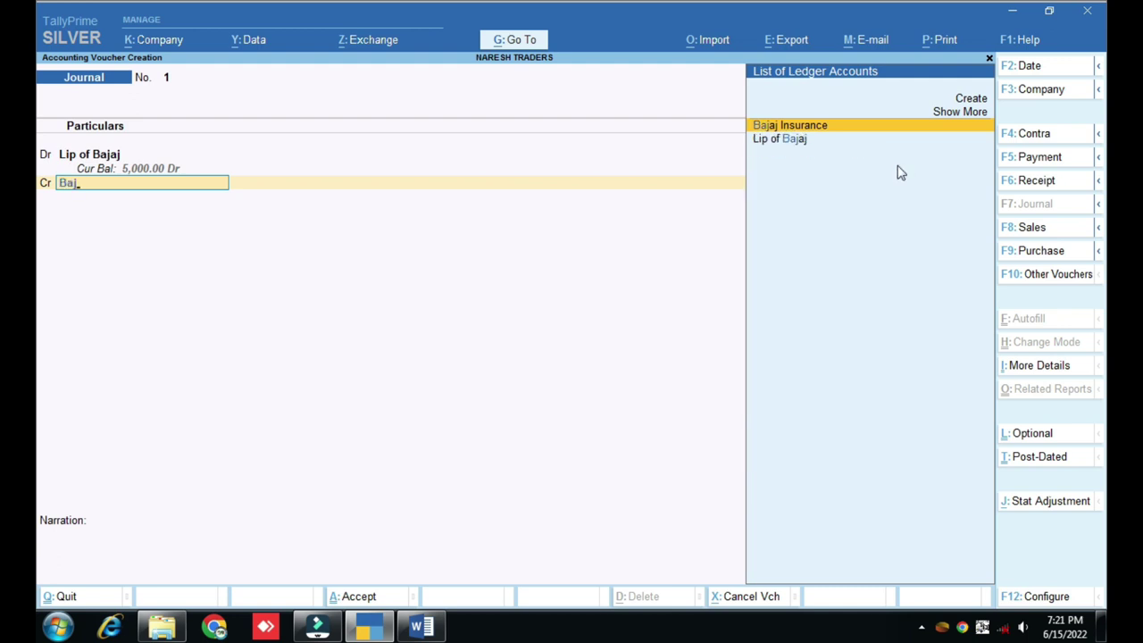
pyautogui.press('Return')
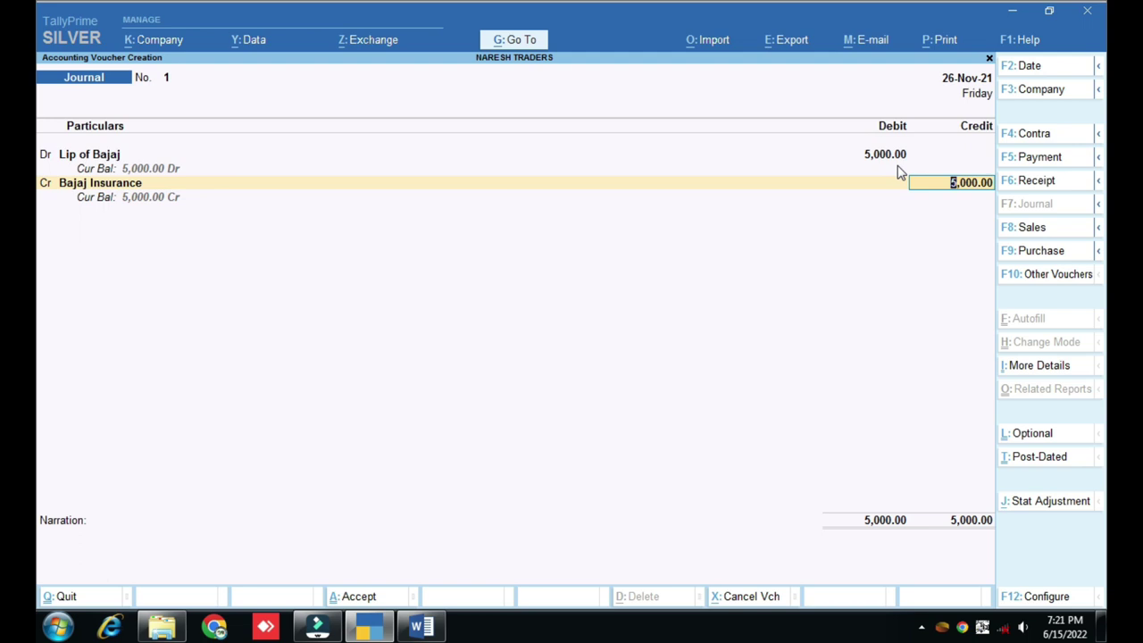
pyautogui.press('Return')
pyautogui.press('Return')
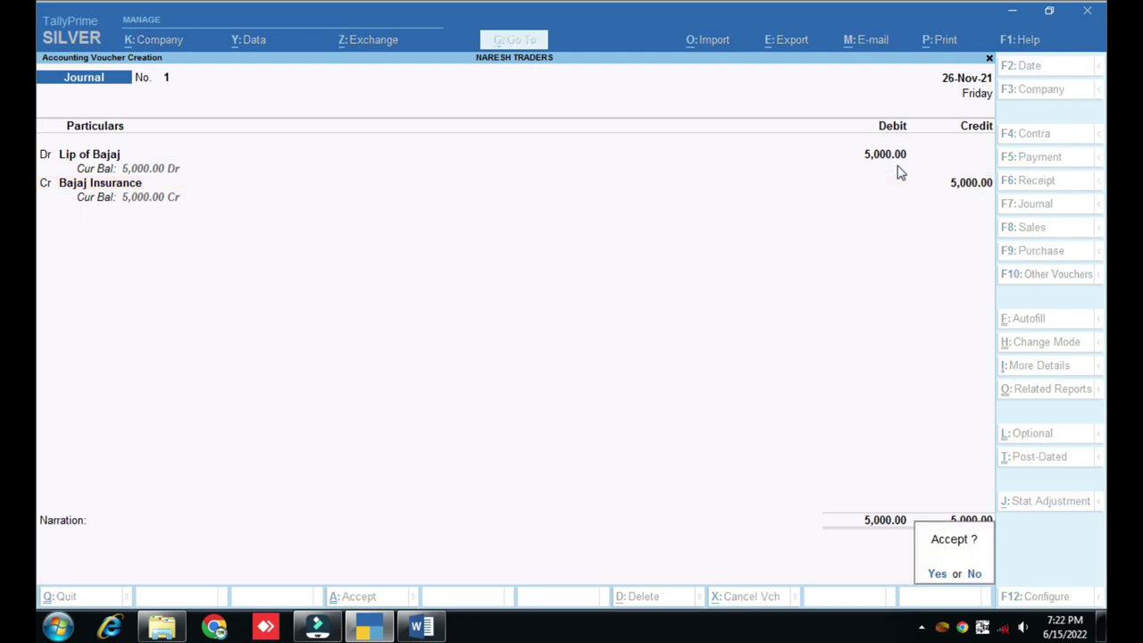
pyautogui.press('Return')
# Step: Debit the Lip of Lic ledger with 10,000 in the next Journal voucher
pyautogui.write('Li')
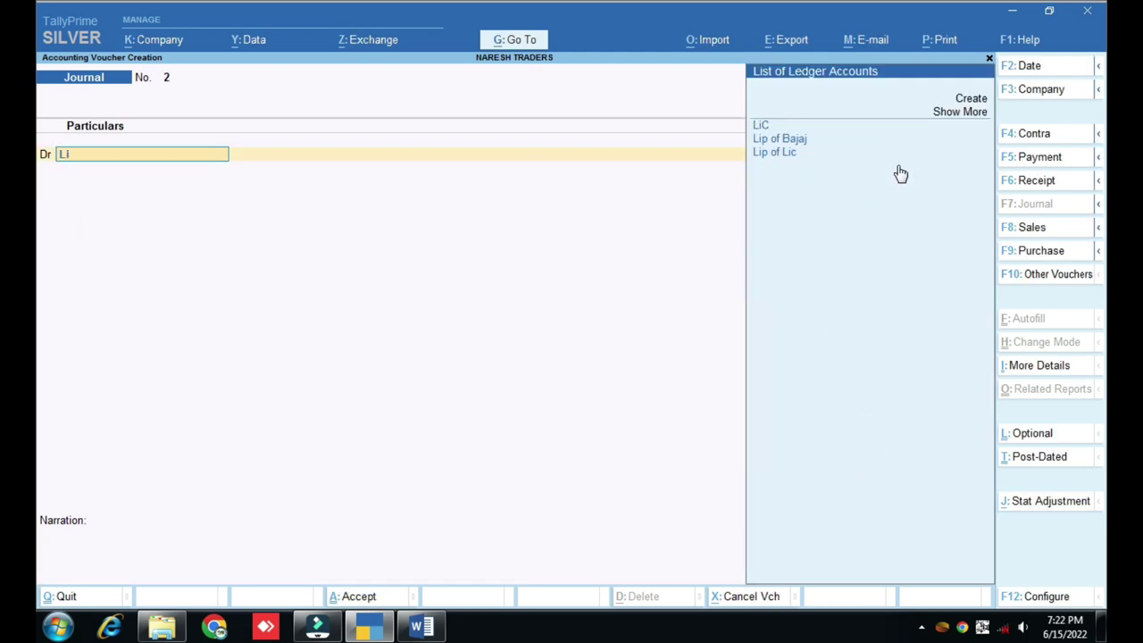
pyautogui.press('Down')
pyautogui.press('Down')
pyautogui.press('Return')
pyautogui.write('10000')
pyautogui.press('Return')
# Step: Credit the LiC ledger with 10,000 and save the journal entry without a narration
pyautogui.write('Lic')
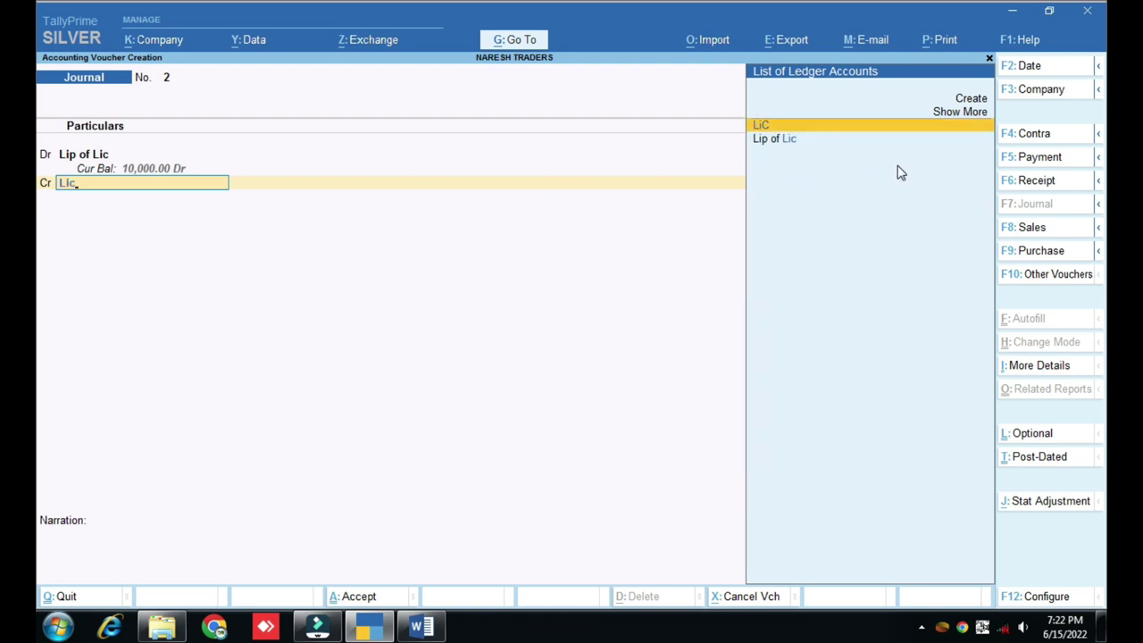
pyautogui.press('Return')
pyautogui.press('Return')
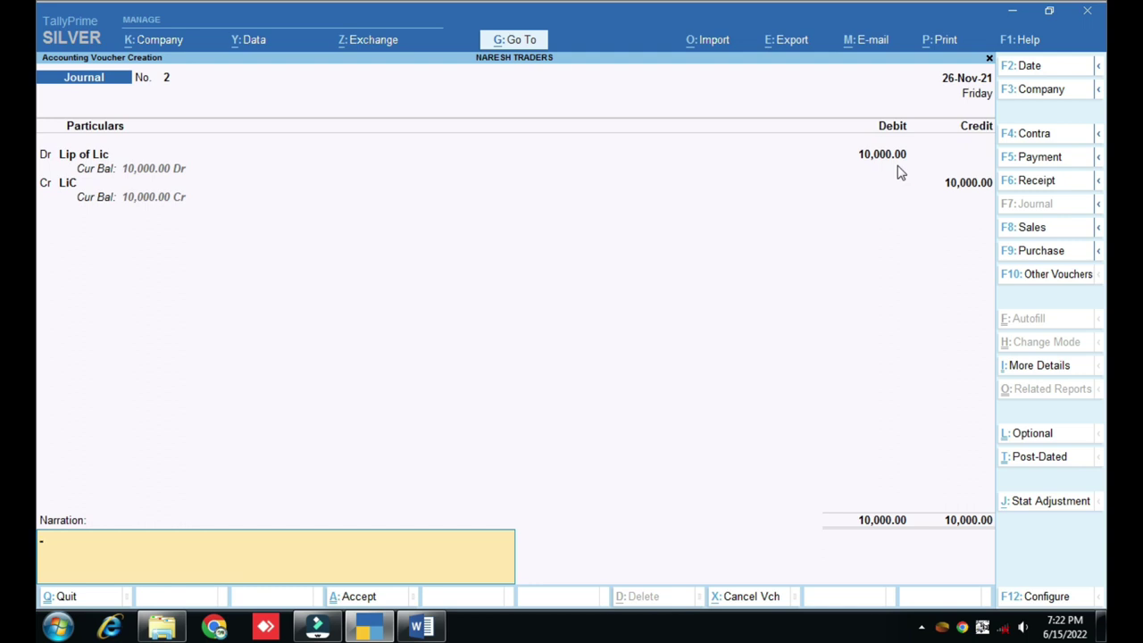
pyautogui.press('Return')
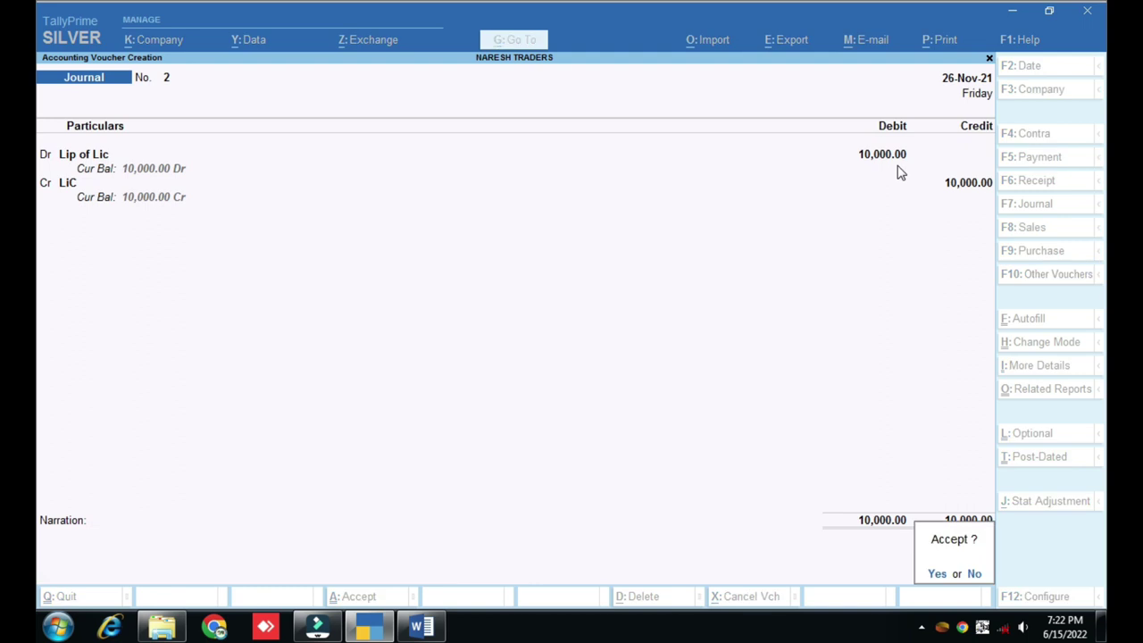
pyautogui.press('Return')
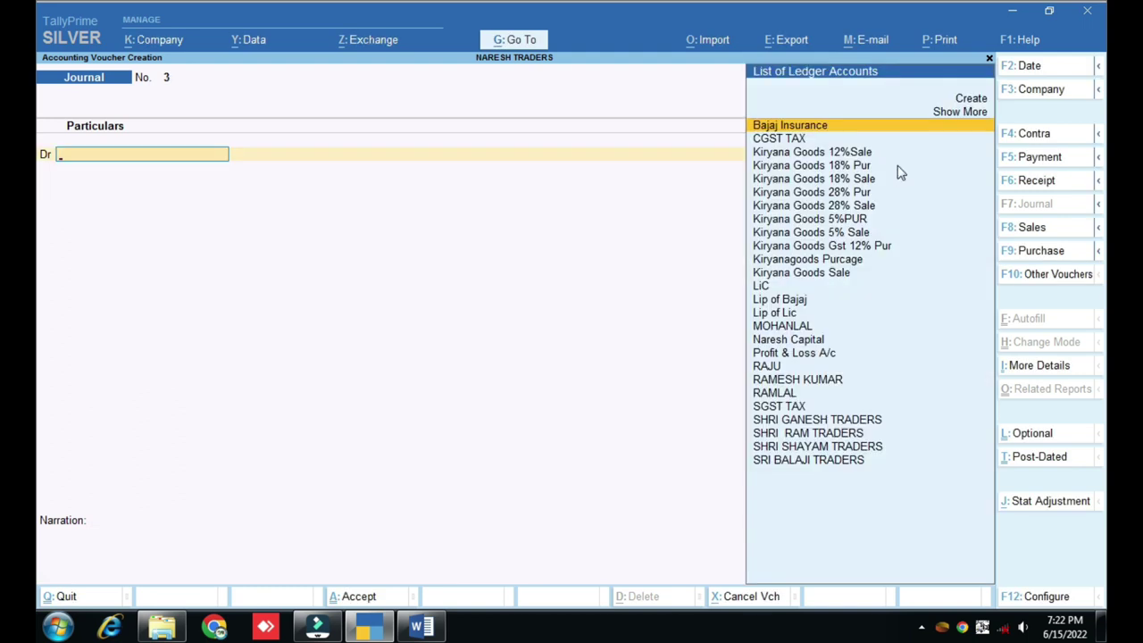
# Step: Open the balance sheet in detailed form and examine the insurance premium amounts under Capital Account
pyautogui.press('Escape')
pyautogui.press('b')
pyautogui.hotkey('alt', 'F5')
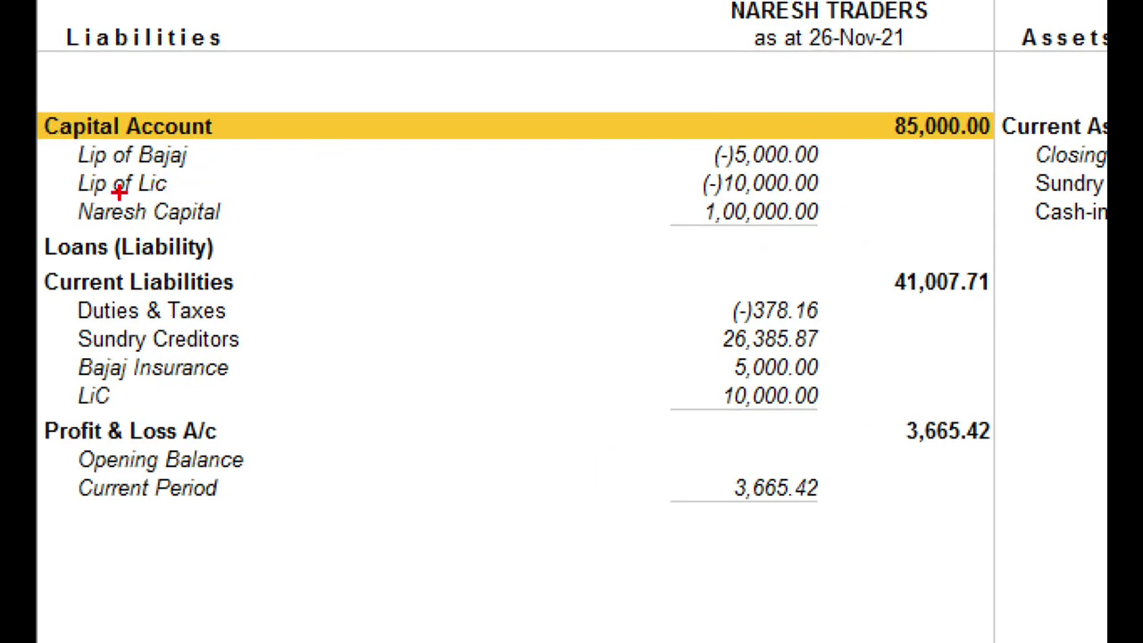
pyautogui.moveTo(681, 128)
pyautogui.mouseDown()
pyautogui.moveTo(756, 184)
pyautogui.moveTo(829, 196)
pyautogui.mouseUp()
pyautogui.moveTo(882, 102)
pyautogui.mouseDown()
pyautogui.moveTo(925, 146)
pyautogui.moveTo(1002, 149)
pyautogui.mouseUp()
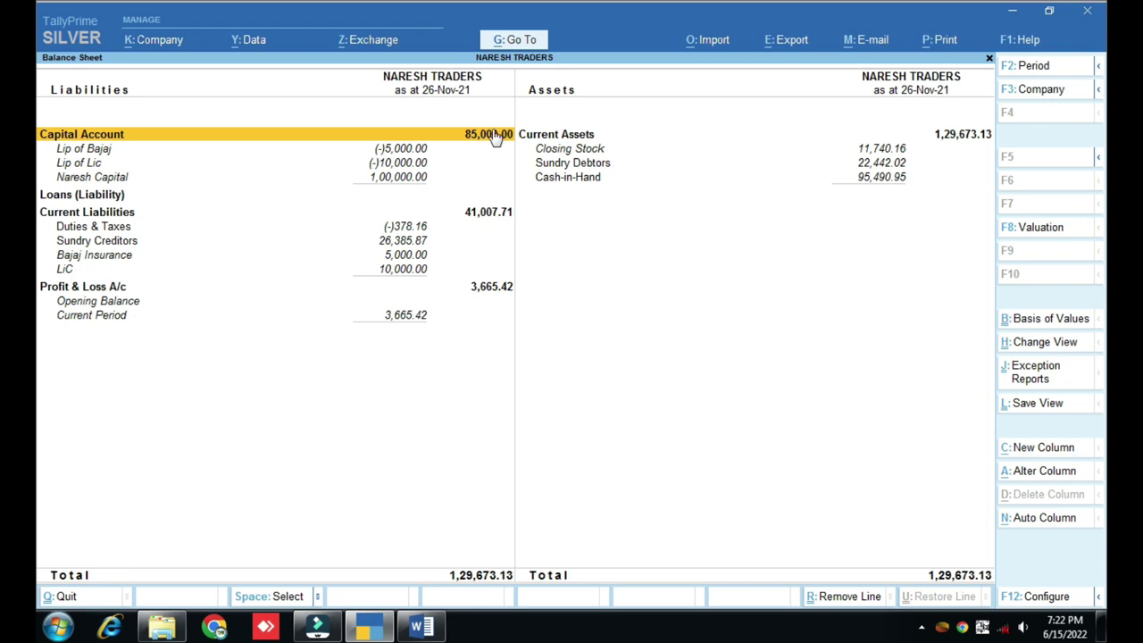
# Step: Reopen the detailed balance sheet and examine the Bajaj Insurance and LiC amounts under Current Liabilities
pyautogui.press('Escape')
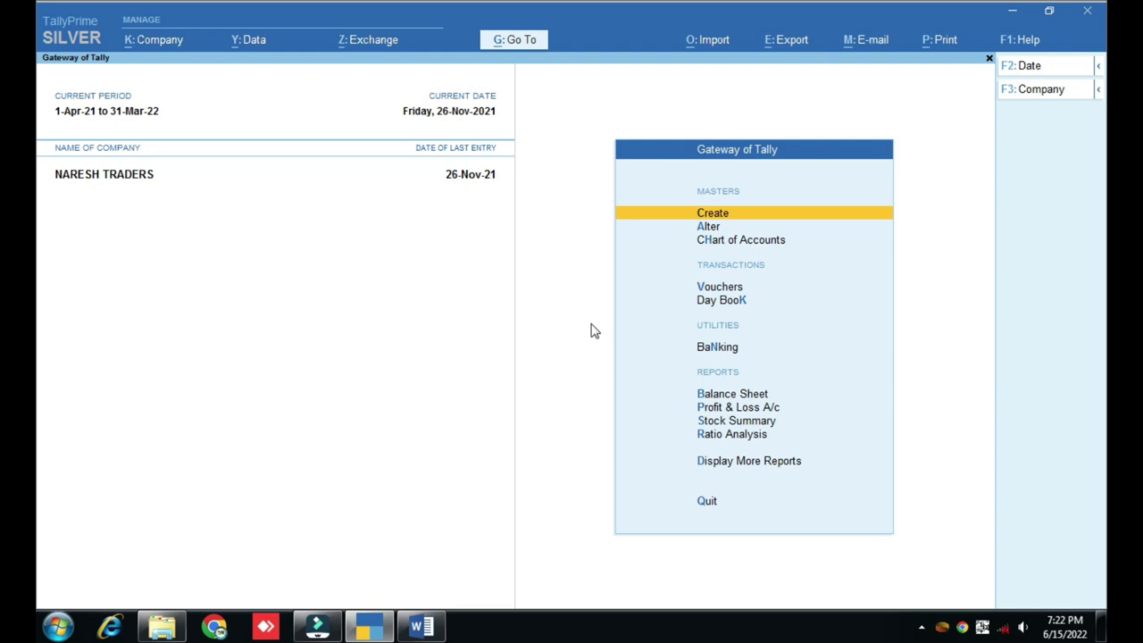
pyautogui.press('b')
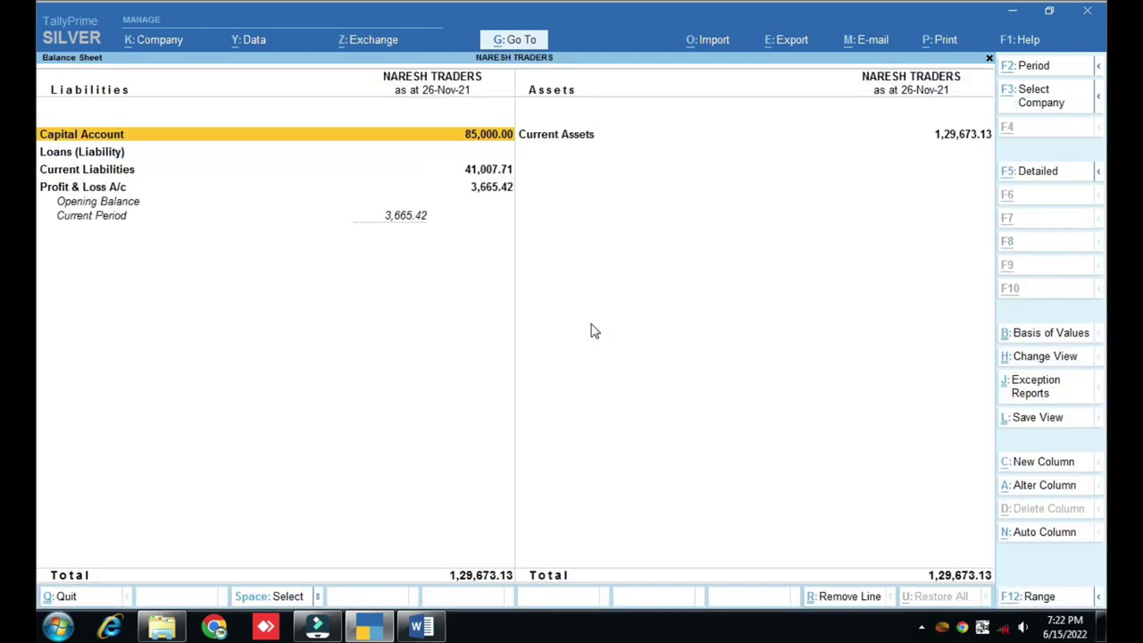
pyautogui.hotkey('alt', 'f5')
pyautogui.press('ctrl')
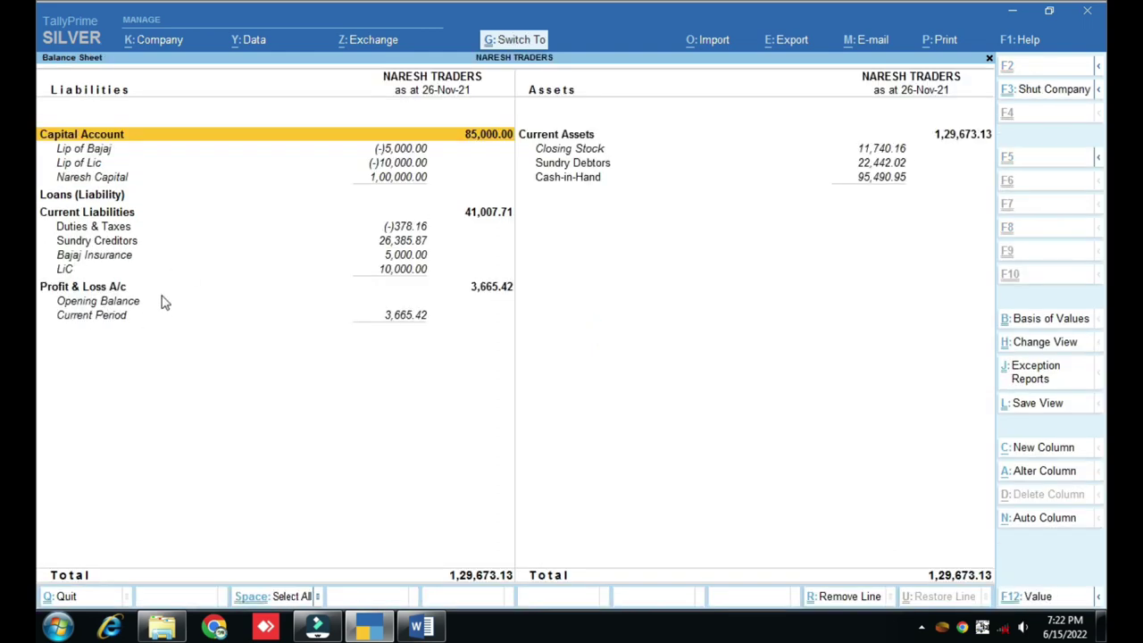
pyautogui.moveTo(64, 249)
pyautogui.mouseDown()
pyautogui.moveTo(199, 306)
pyautogui.moveTo(562, 330)
pyautogui.moveTo(805, 331)
pyautogui.moveTo(841, 311)
pyautogui.mouseUp()
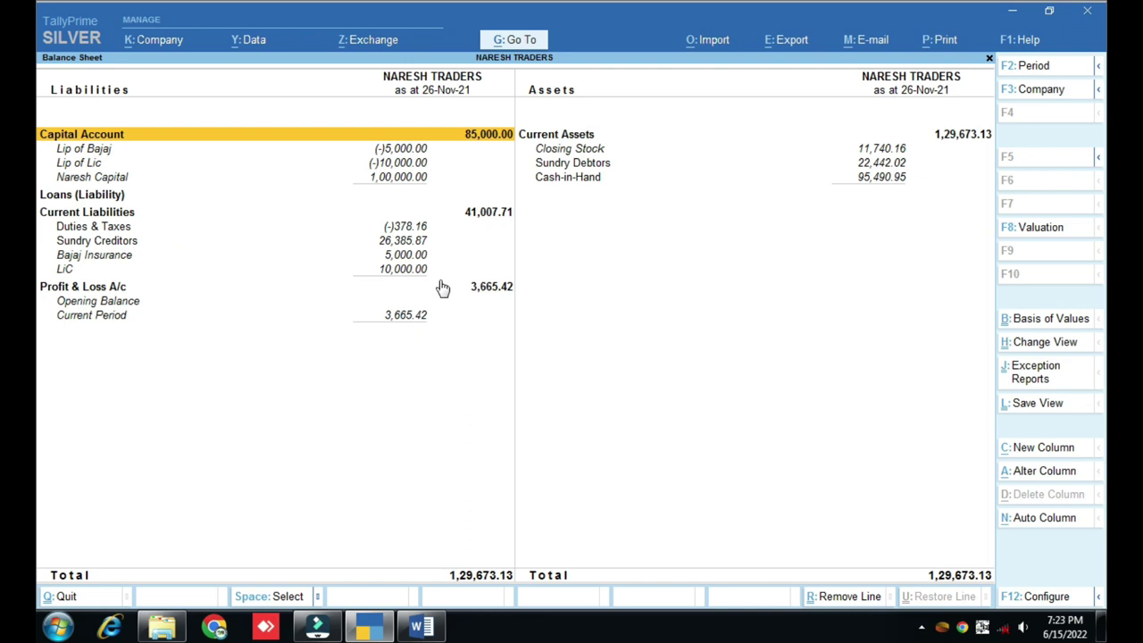
# Step: Leave the balance sheet and open a new Payment voucher for entry
pyautogui.press('Escape')
pyautogui.press('Escape')
pyautogui.press('Escape')
pyautogui.press('Down')
pyautogui.press('Down')
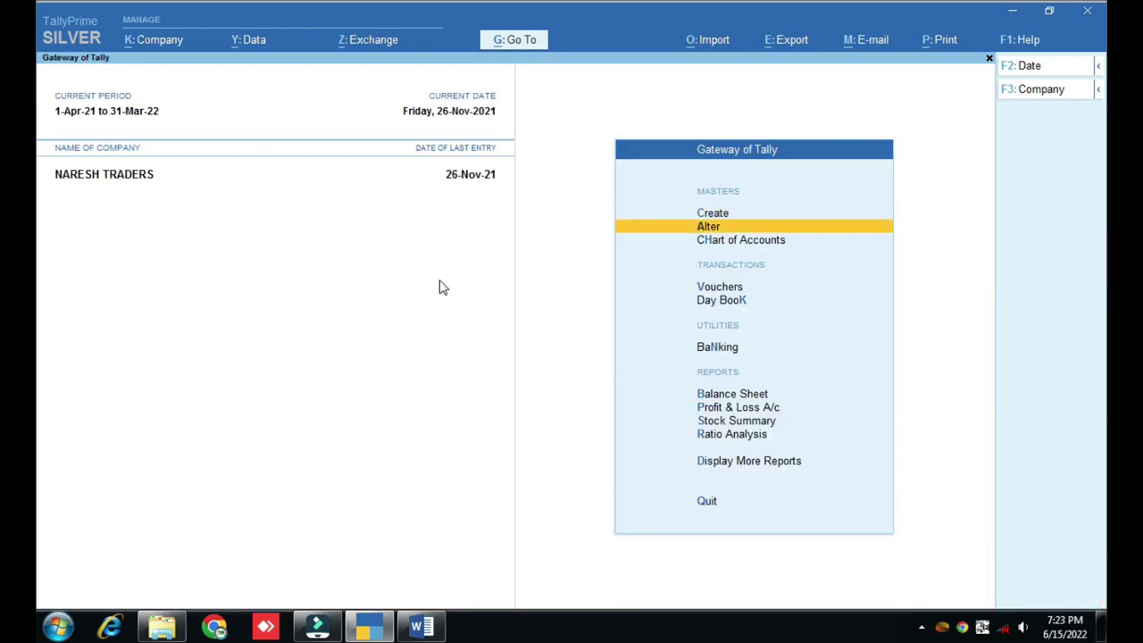
pyautogui.press('Down')
pyautogui.press('Down')
pyautogui.press('Return')
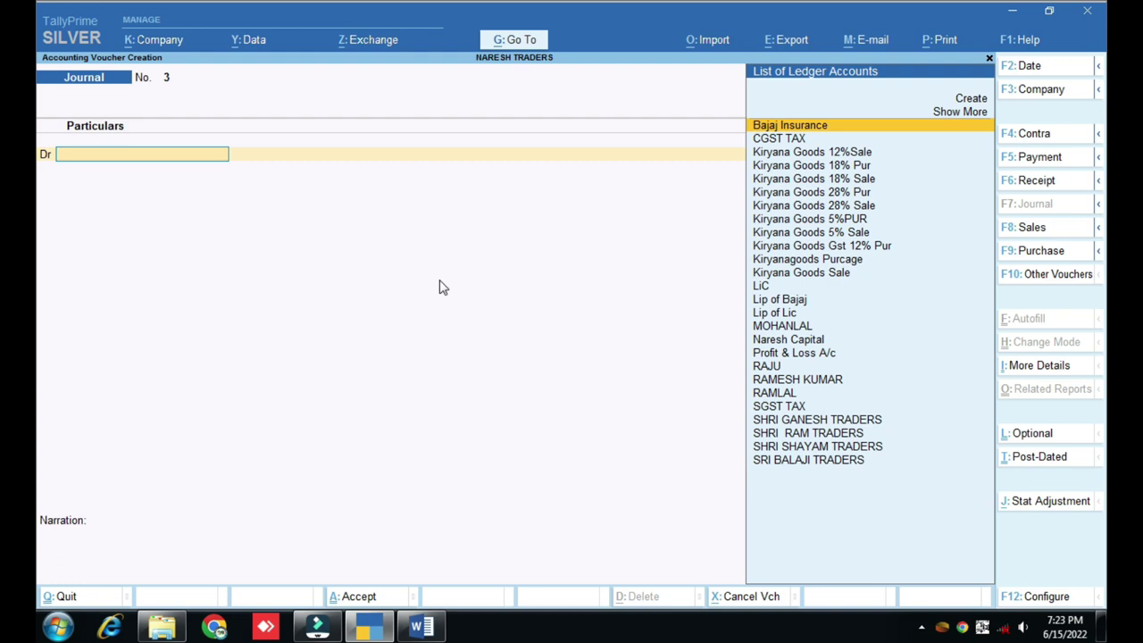
pyautogui.press('F5')
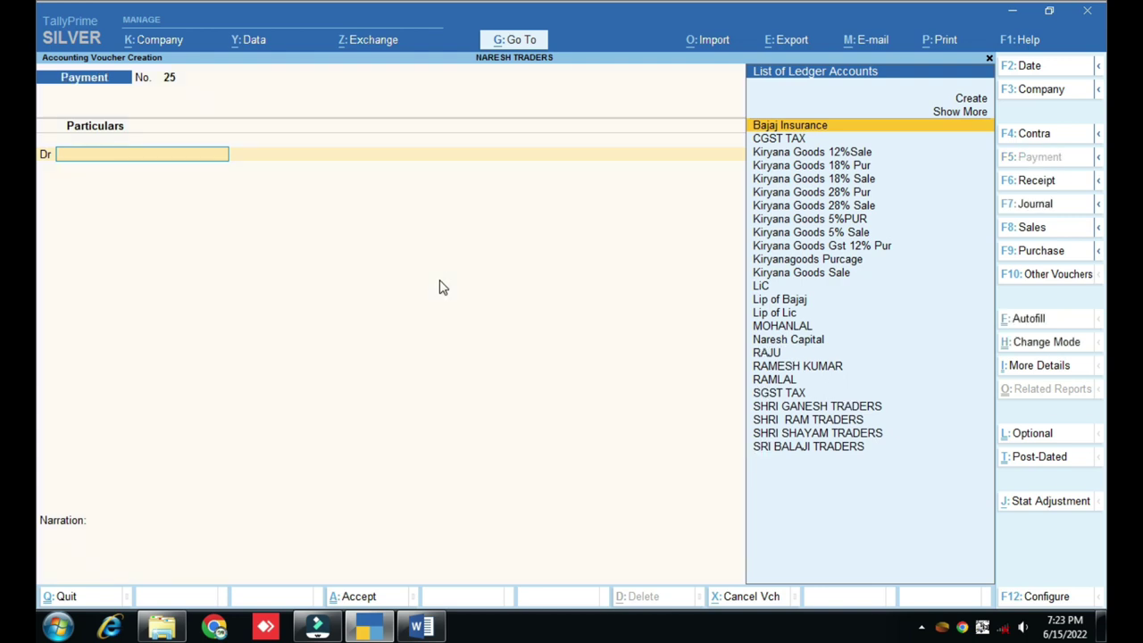
# Step: Debit the Bajaj Insurance ledger with 5,000 in the Payment voucher
pyautogui.press('Return')
pyautogui.write('5000')
pyautogui.press('Return')
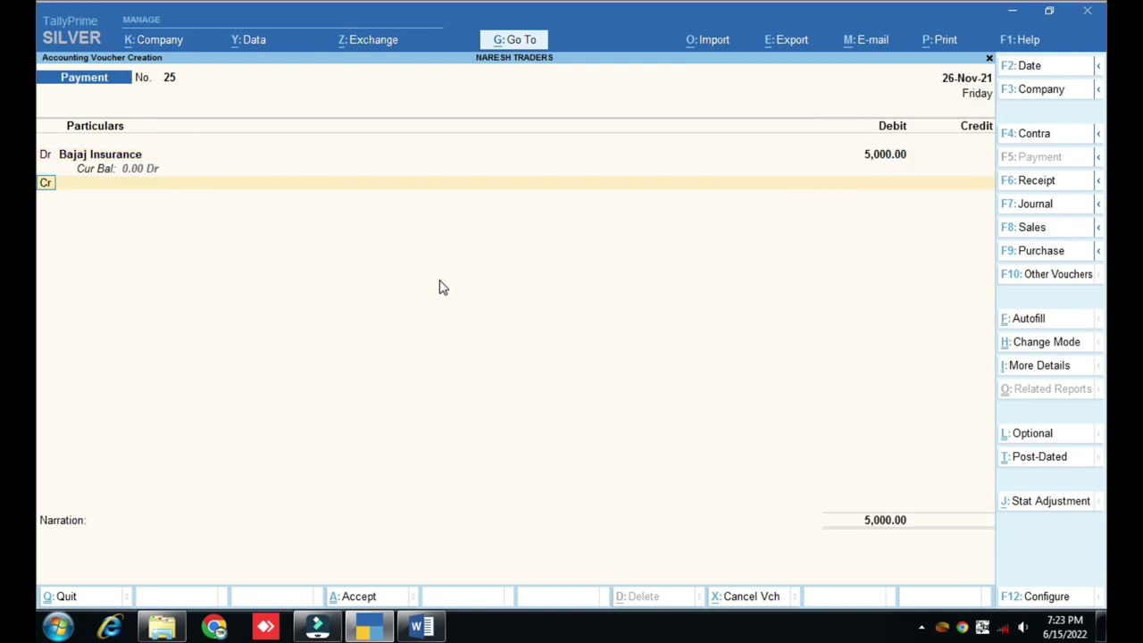
# Step: Credit the Cash ledger with 5,000 against Bajaj Insurance and save the payment without a narration
pyautogui.write('Cash')
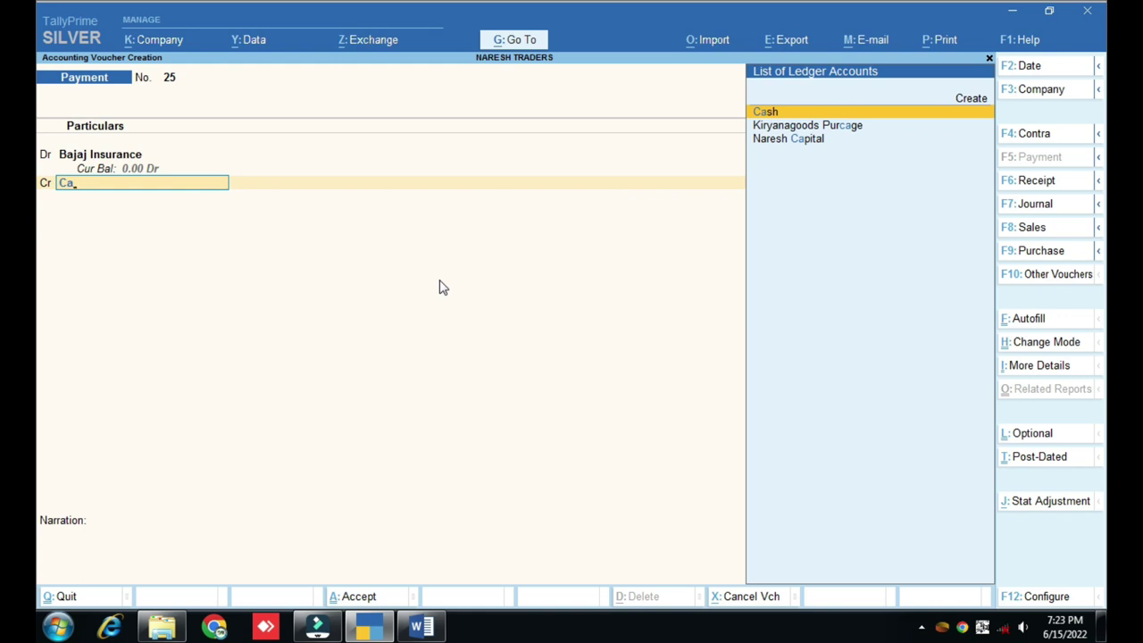
pyautogui.press('Return')
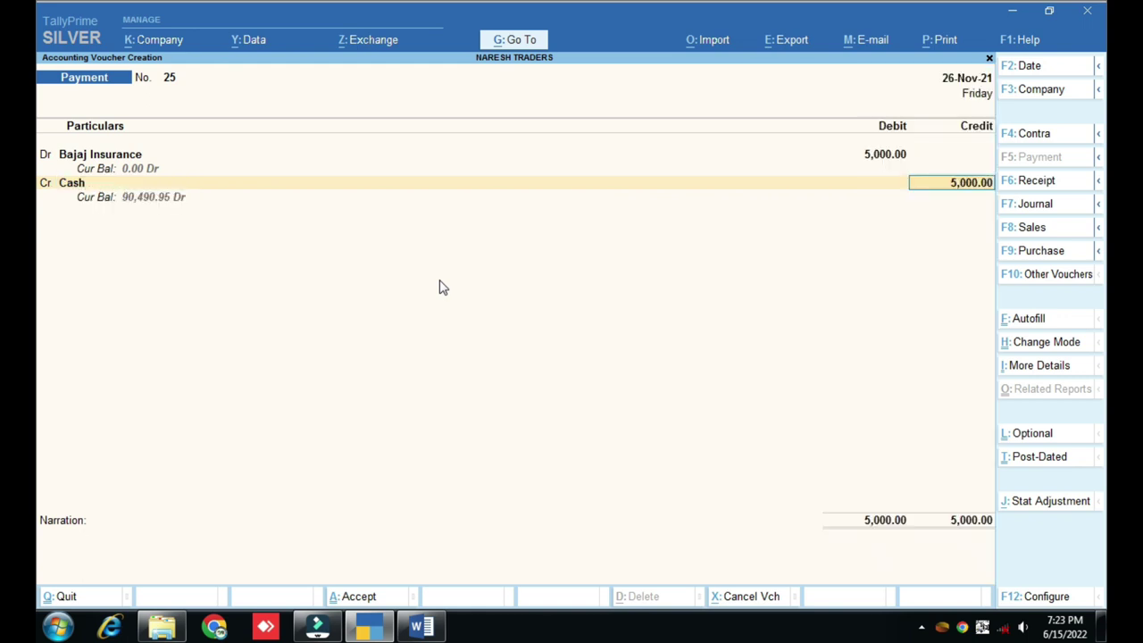
pyautogui.press('BackSpace')
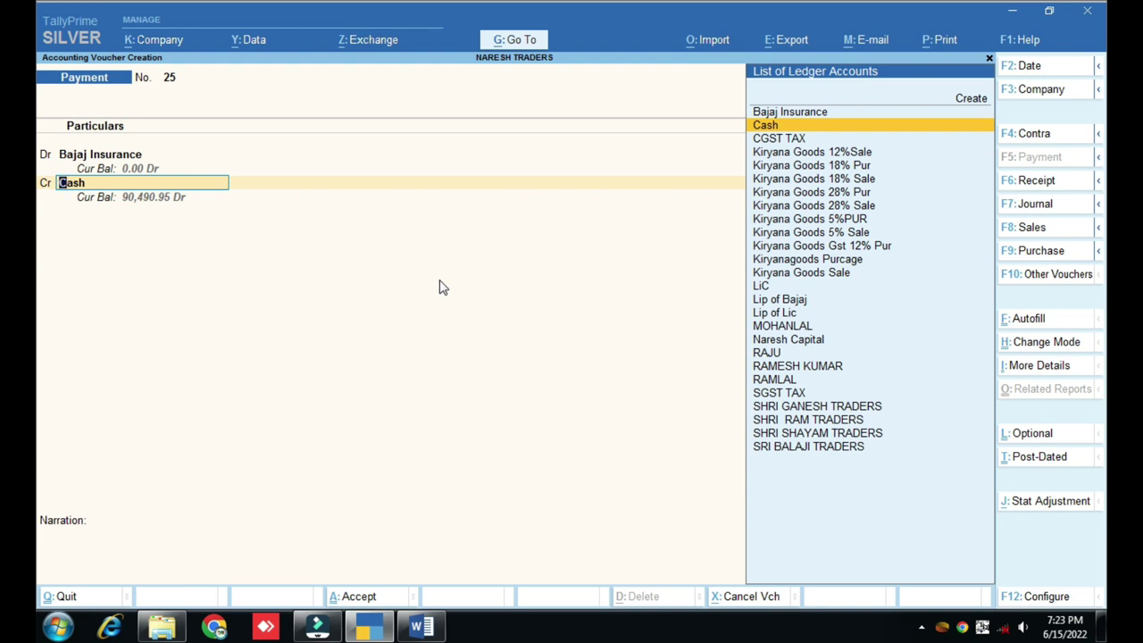
pyautogui.press('Return')
pyautogui.press('Return')
pyautogui.press('Return')
pyautogui.press('Return')
pyautogui.press('Return')
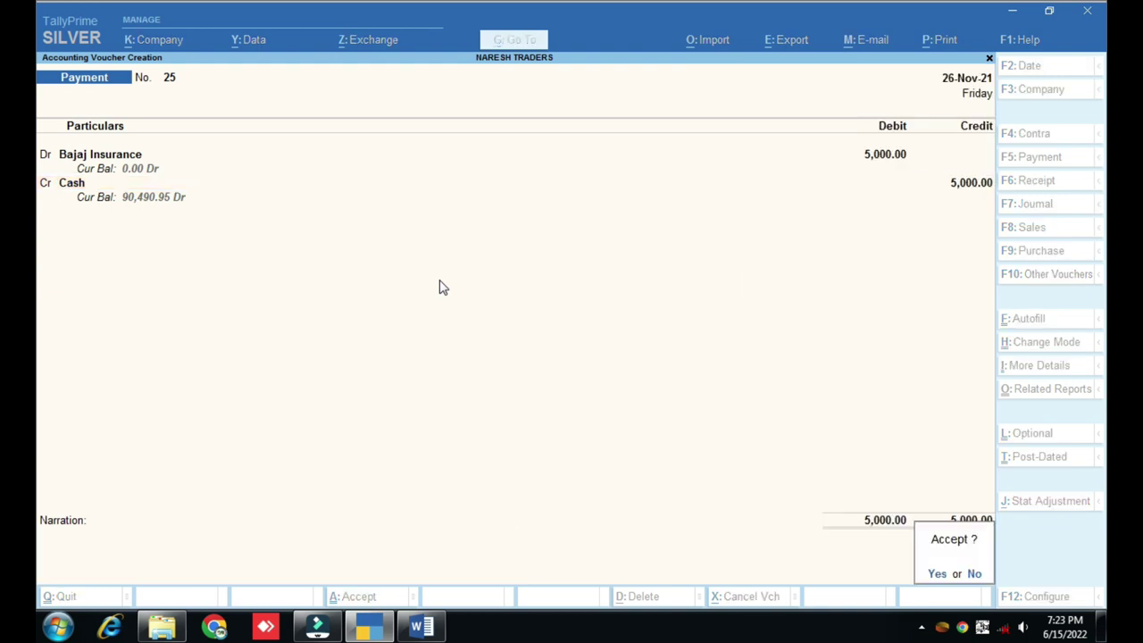
pyautogui.press('BackSpace')
# Step: Debit the LiC ledger with 10,000 in the next Payment voucher
pyautogui.write('Li')
pyautogui.press('Return')
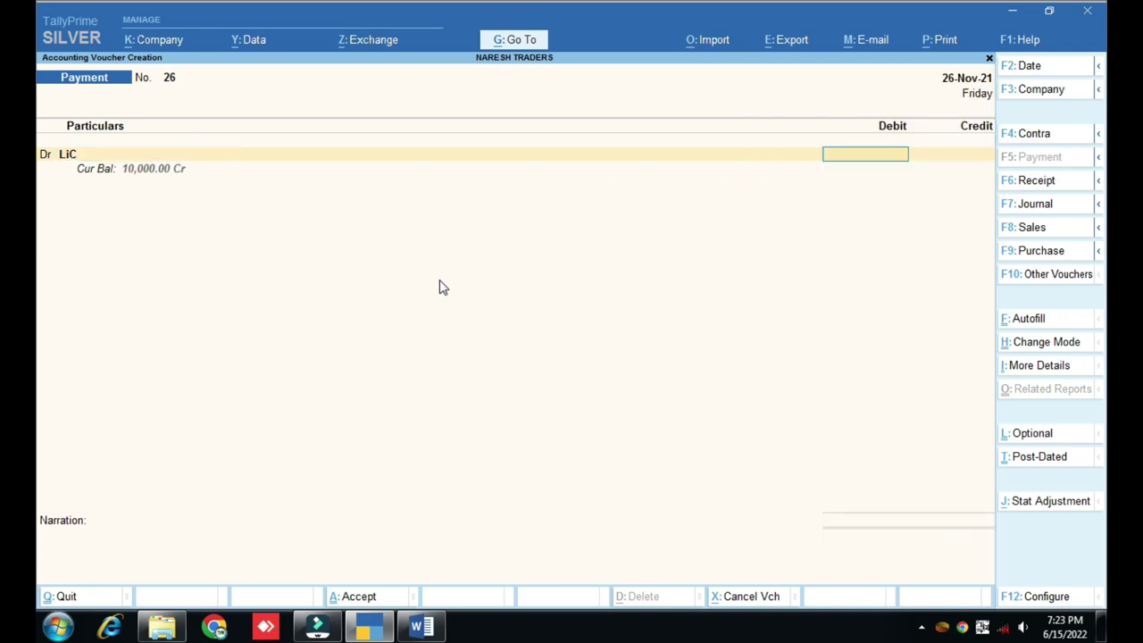
pyautogui.write('10000')
pyautogui.press('Return')
# Step: Credit the Cash ledger against the LiC payment and save the voucher
pyautogui.write('cas')
pyautogui.press('Return')
pyautogui.press('Return')
pyautogui.press('Return')
pyautogui.press('Return')
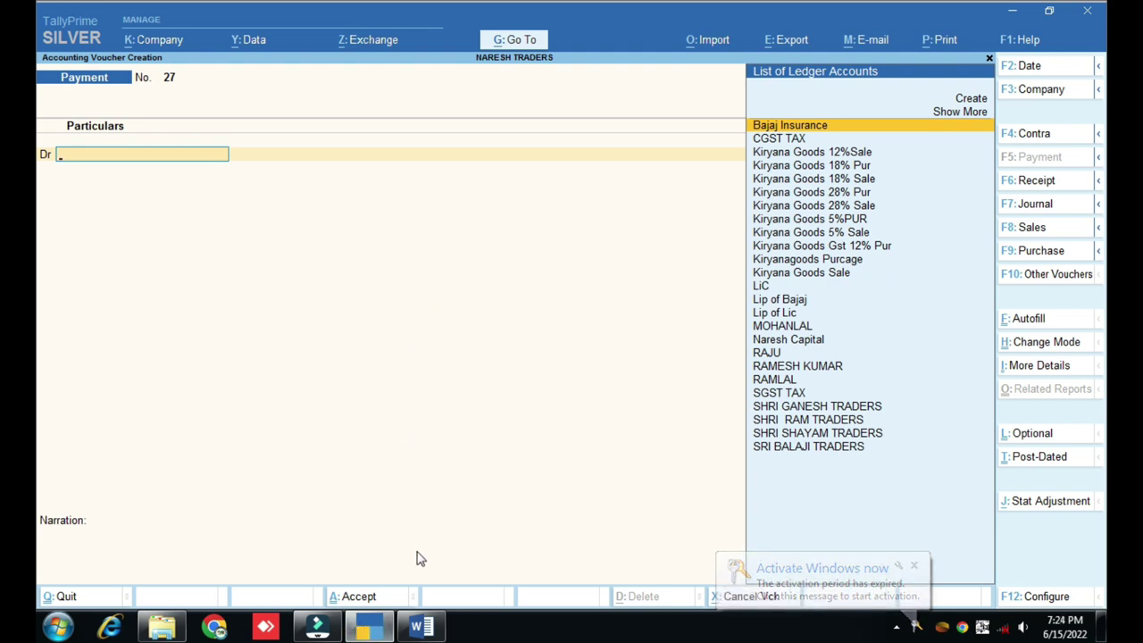
# Step: Switch to the Word document and look at the General Insurance heading
pyautogui.click(421, 625)
pyautogui.moveTo(312, 442); pyautogui.dragTo(705, 447)
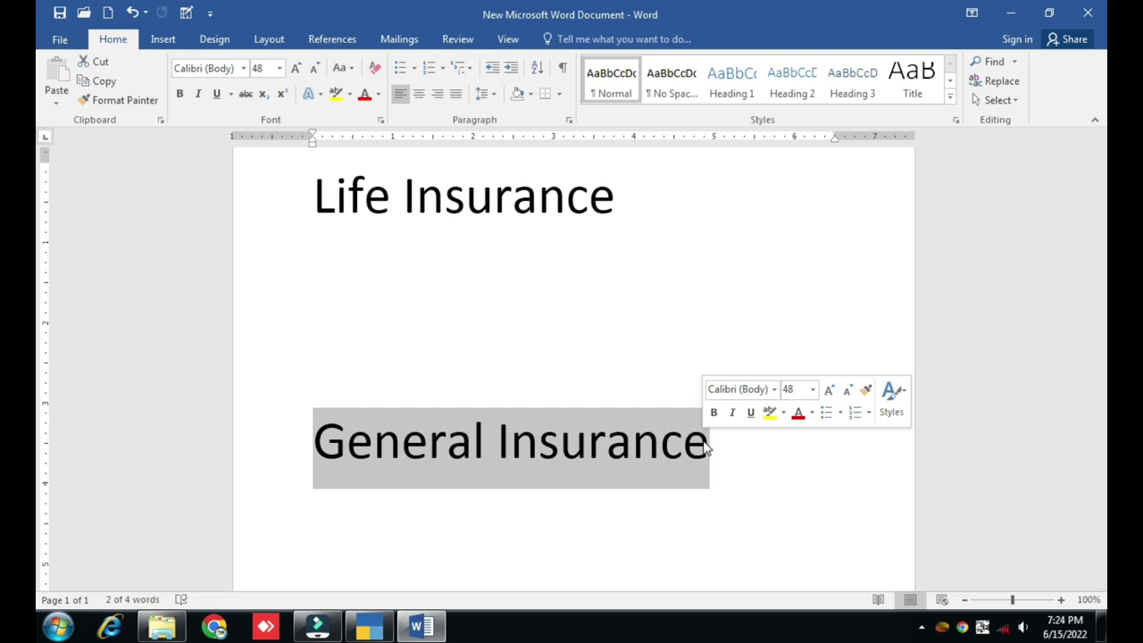
pyautogui.click(357, 533)
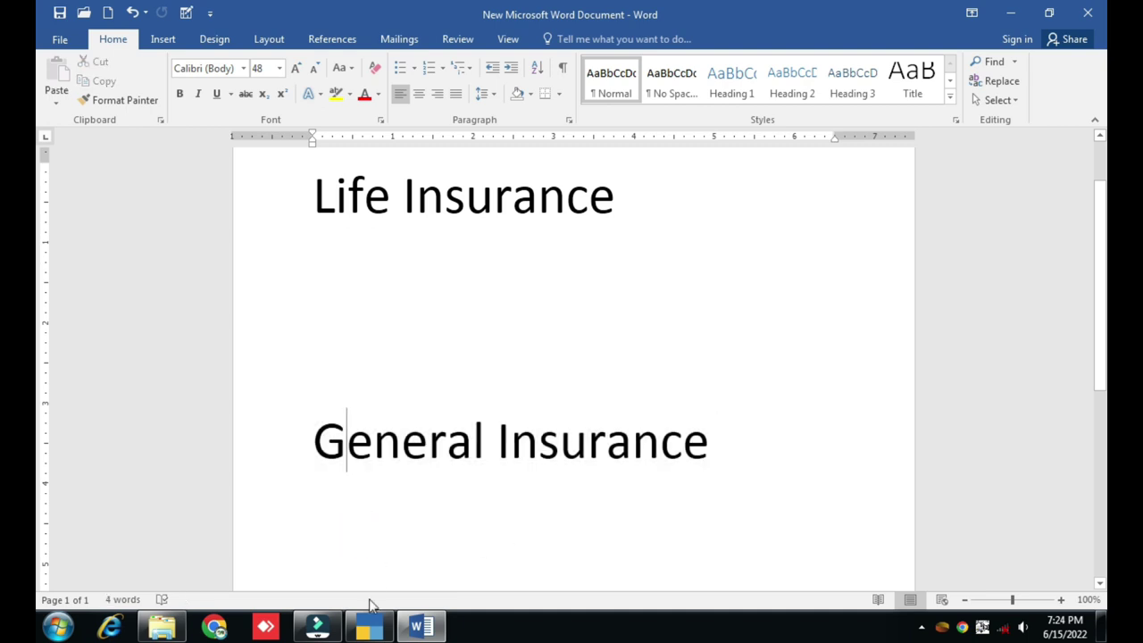
# Step: Switch back to TallyPrime, leave voucher entry and start a new ledger named Shop Insurance
pyautogui.click(376, 626)
pyautogui.press('Escape')
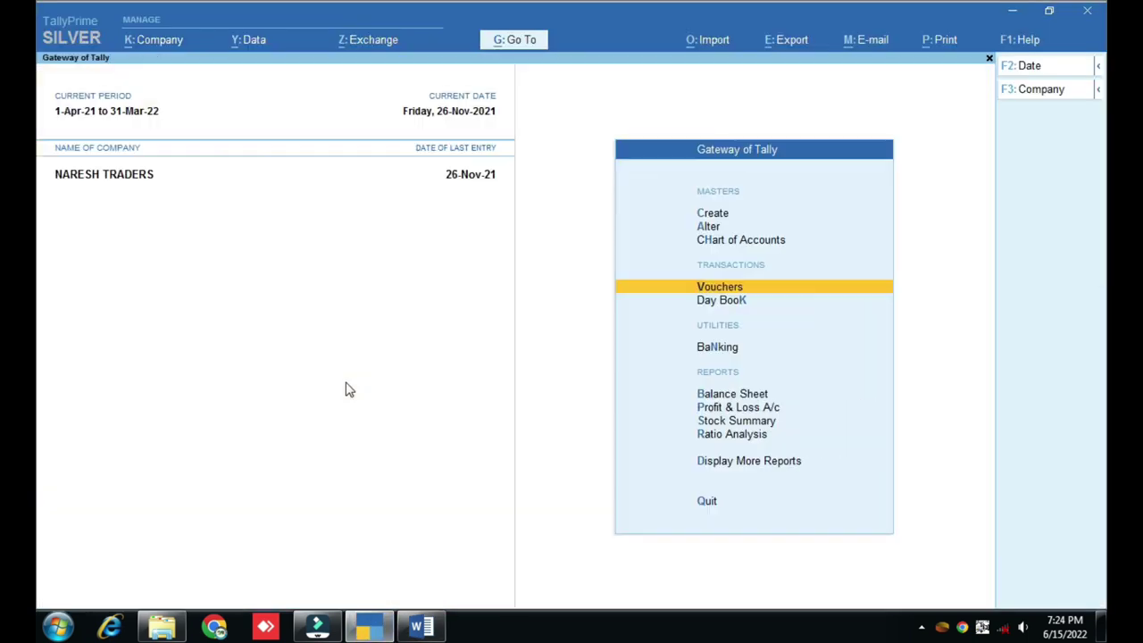
pyautogui.press('Up')
pyautogui.press('Up')
pyautogui.press('Up')
pyautogui.press('Return')
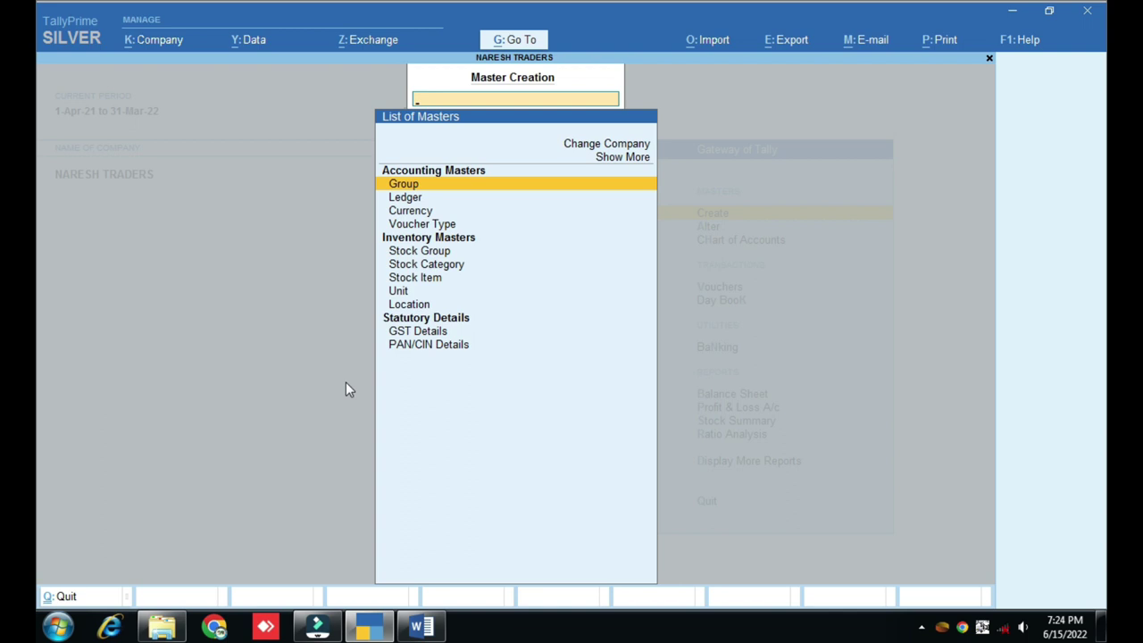
pyautogui.press('Down')
pyautogui.press('Return')
pyautogui.write('Shop insurance')
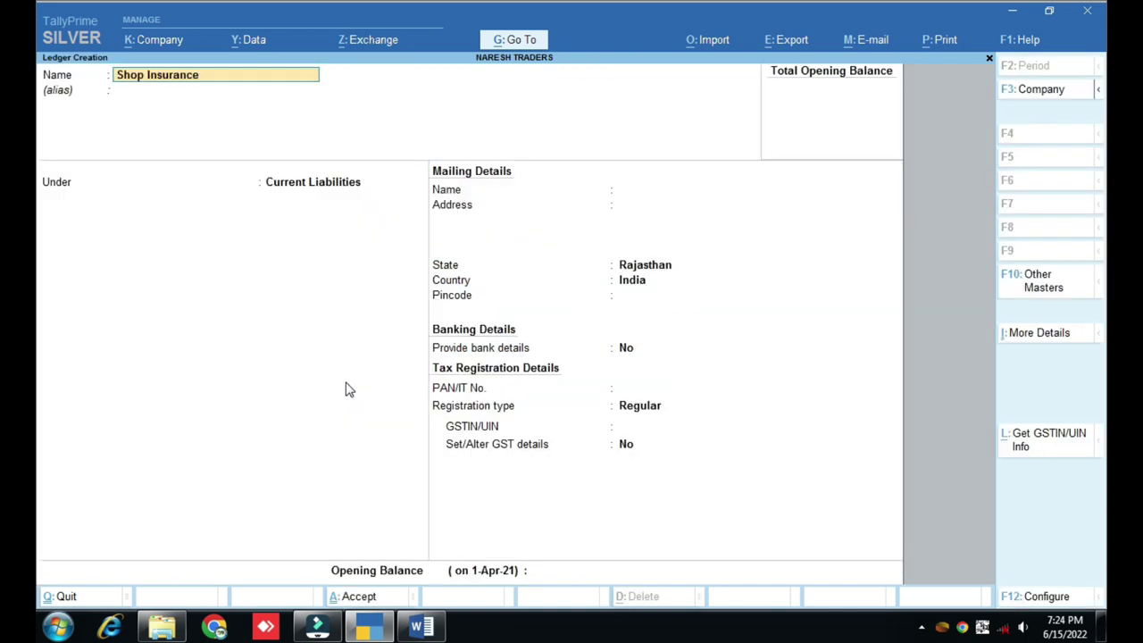
pyautogui.press('Return')
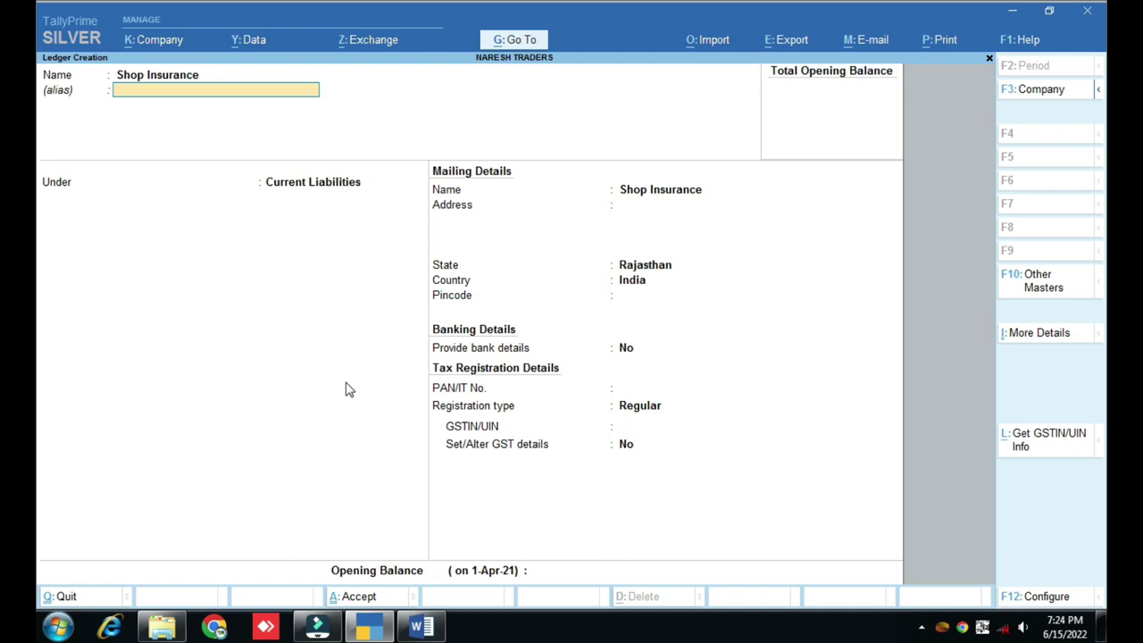
# Step: Leave the Shop Insurance ledger's alias blank and place the ledger under the Indirect Expenses group
pyautogui.press('Return')
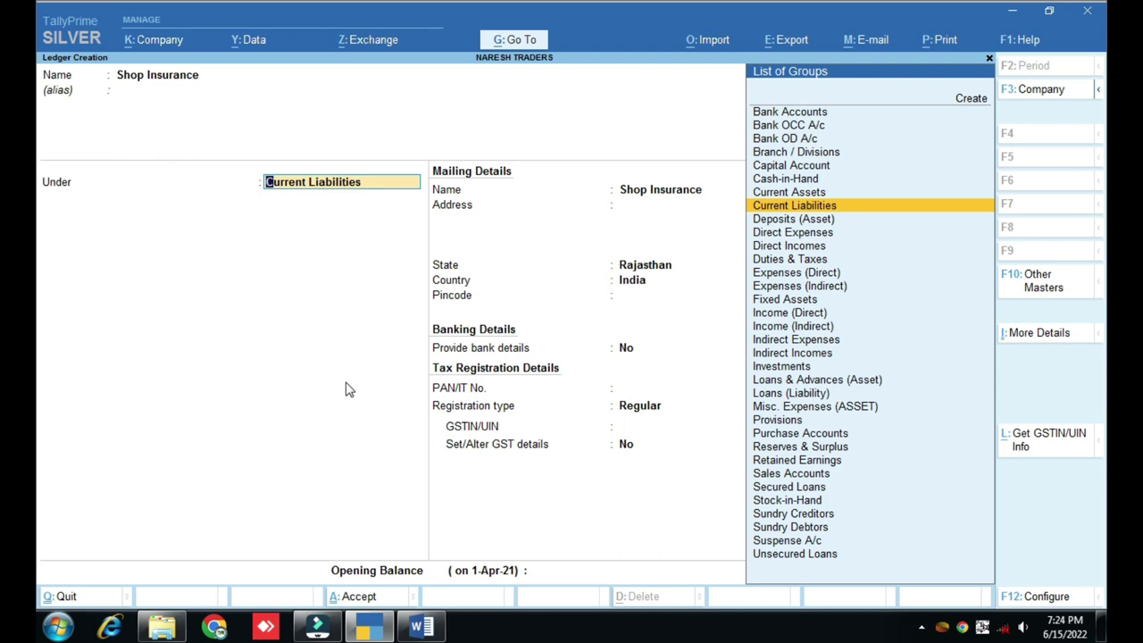
pyautogui.write('Ind')
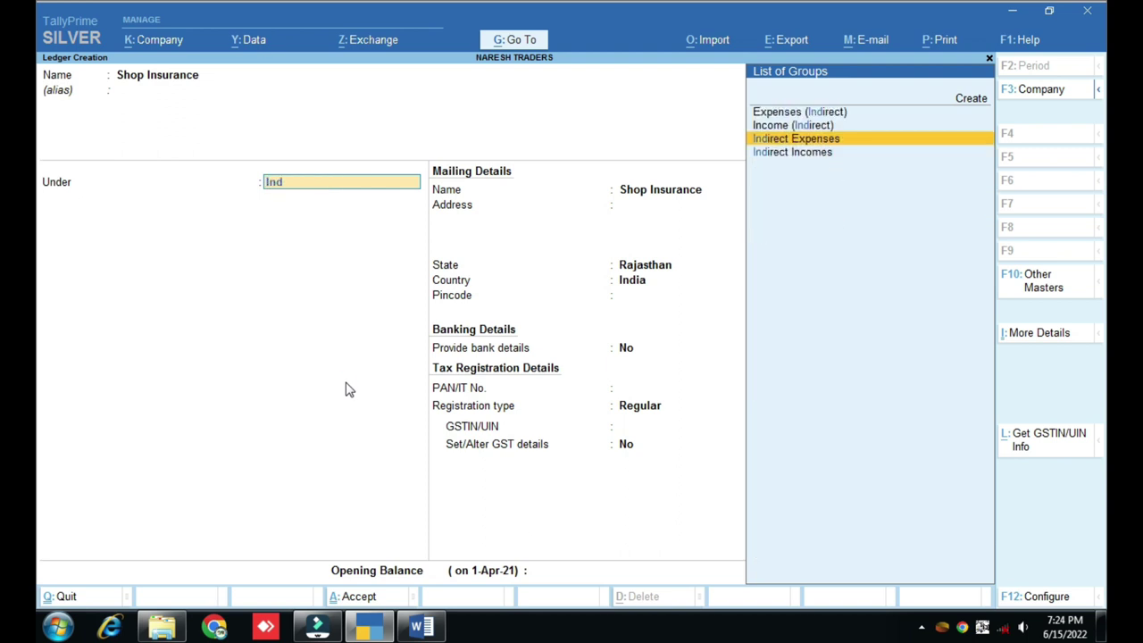
pyautogui.press('Return')
pyautogui.press('Return')
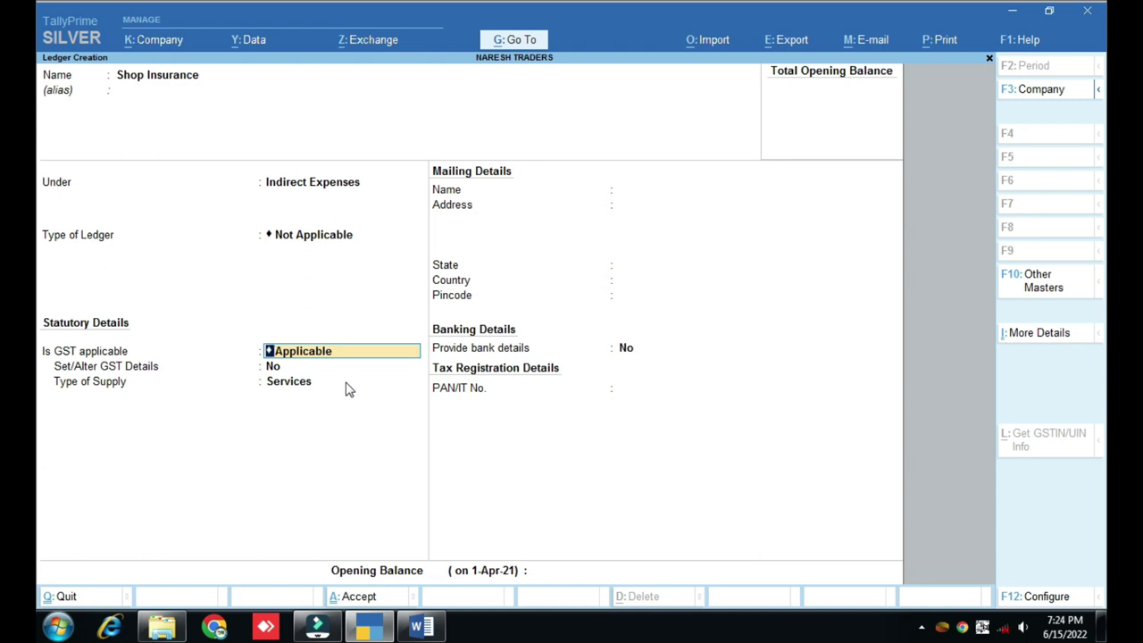
# Step: Set GST to Not Applicable for the Shop Insurance ledger, keep the remaining defaults and save it
pyautogui.press('BackSpace')
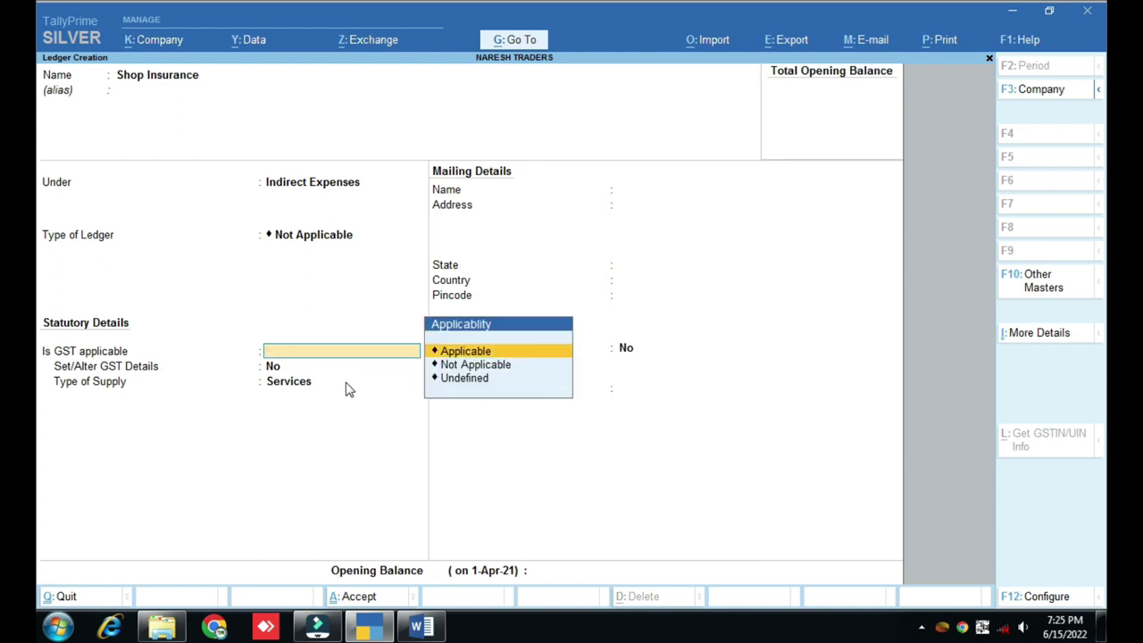
pyautogui.press('Down')
pyautogui.press('Return')
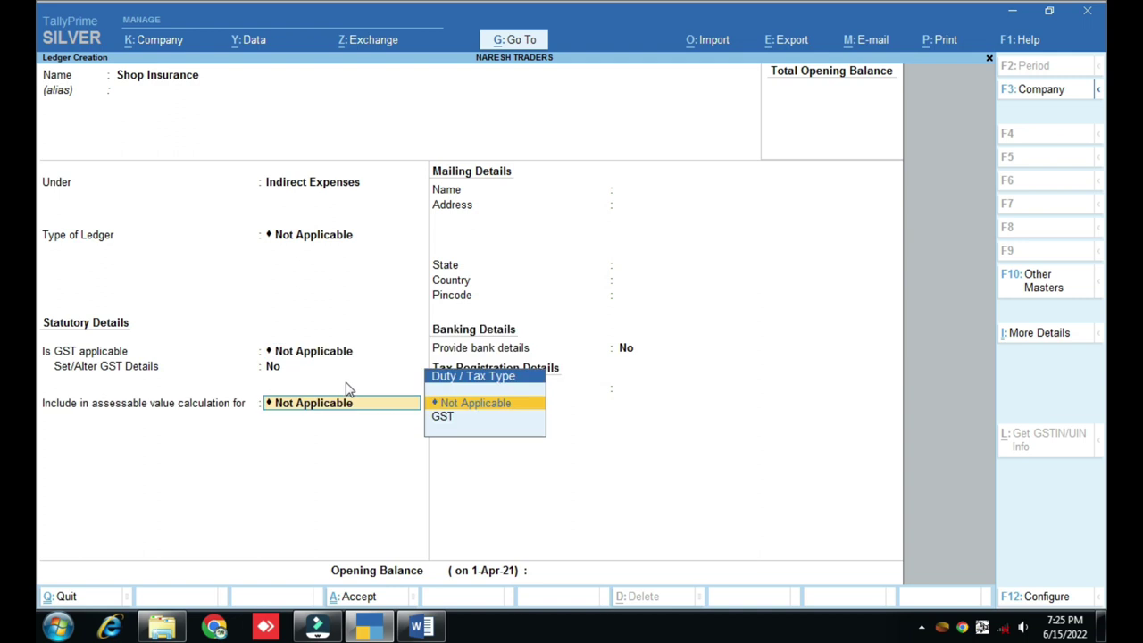
pyautogui.press('Return')
pyautogui.press('Return')
pyautogui.press('Return')
pyautogui.press('Return')
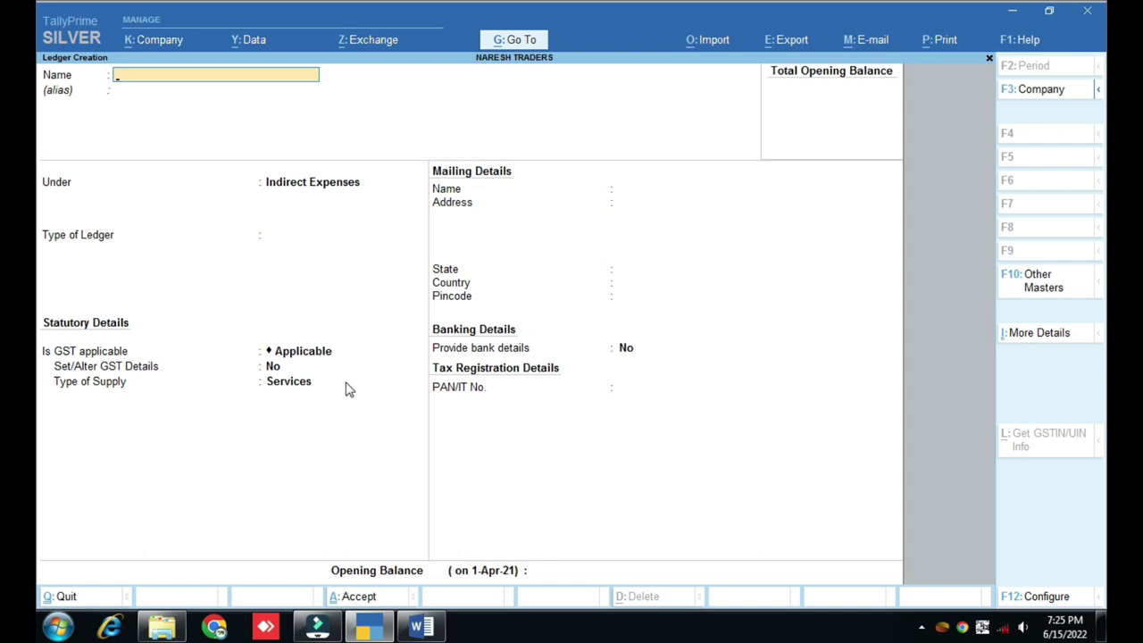
# Step: Leave ledger creation and debit the Shop Insurance ledger with 4,500 in a new Journal voucher
pyautogui.press('Escape')
pyautogui.press('Escape')
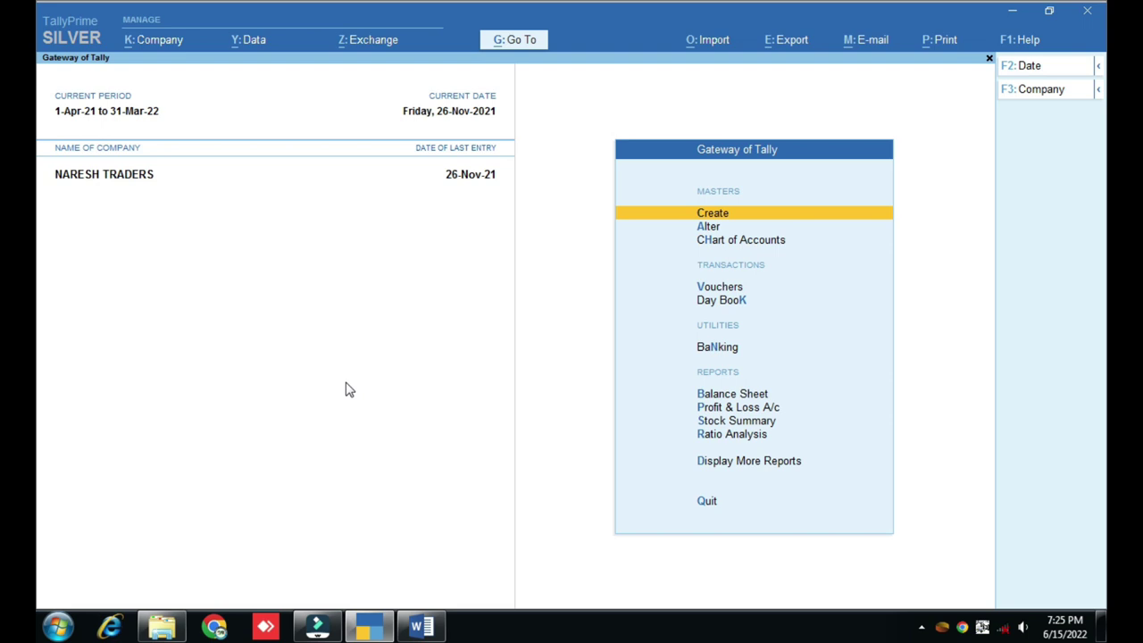
pyautogui.press('Down')
pyautogui.press('Down')
pyautogui.press('Down')
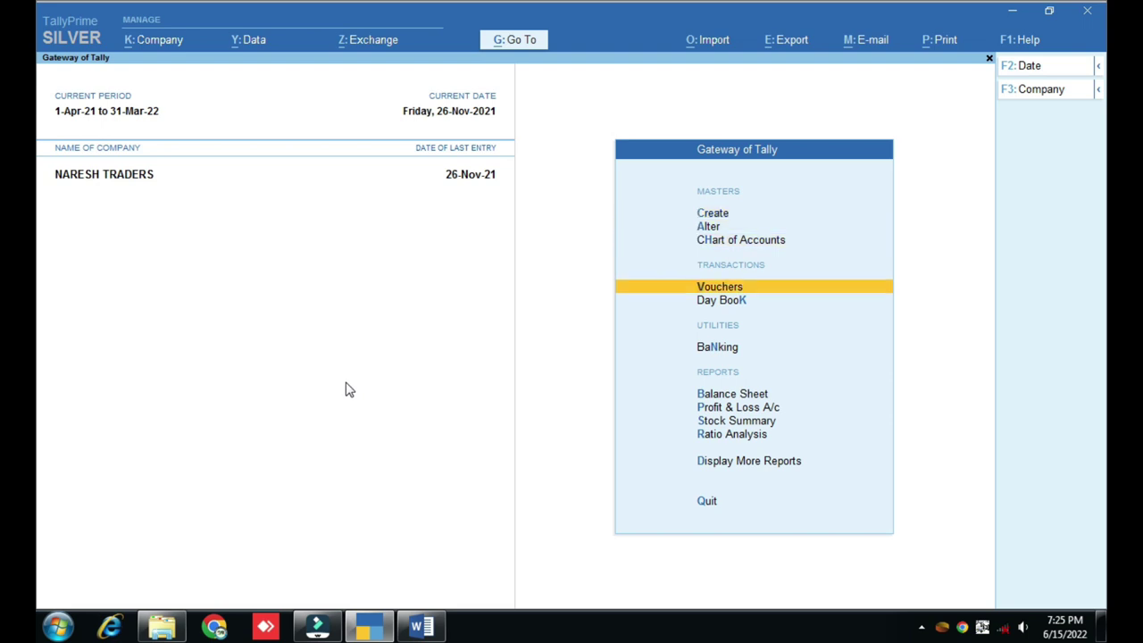
pyautogui.press('Return')
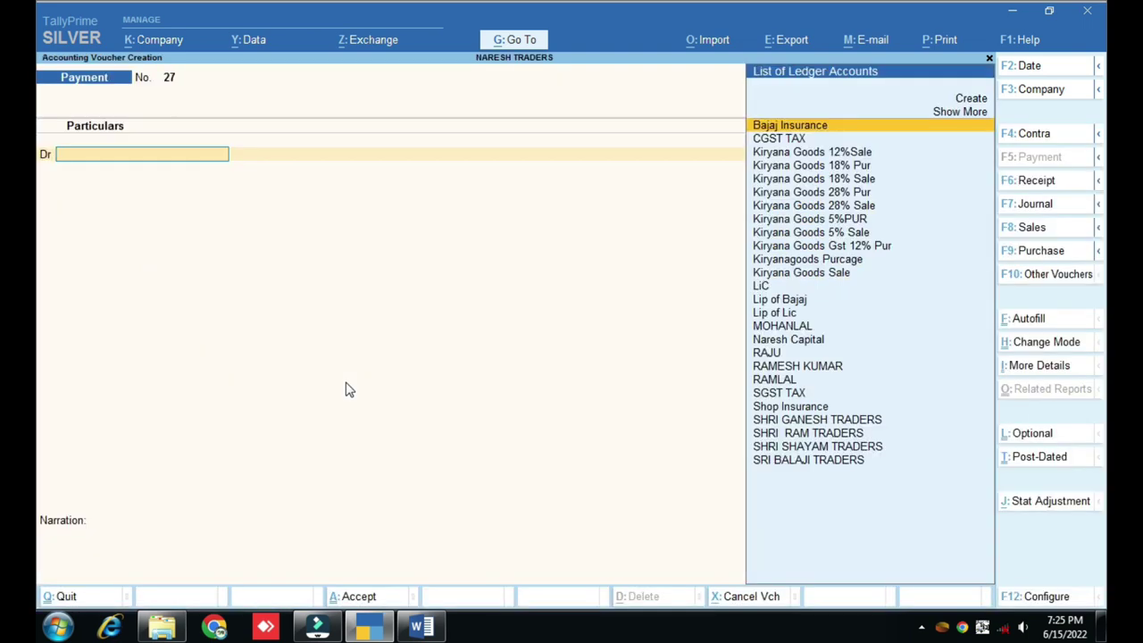
pyautogui.press('F7')
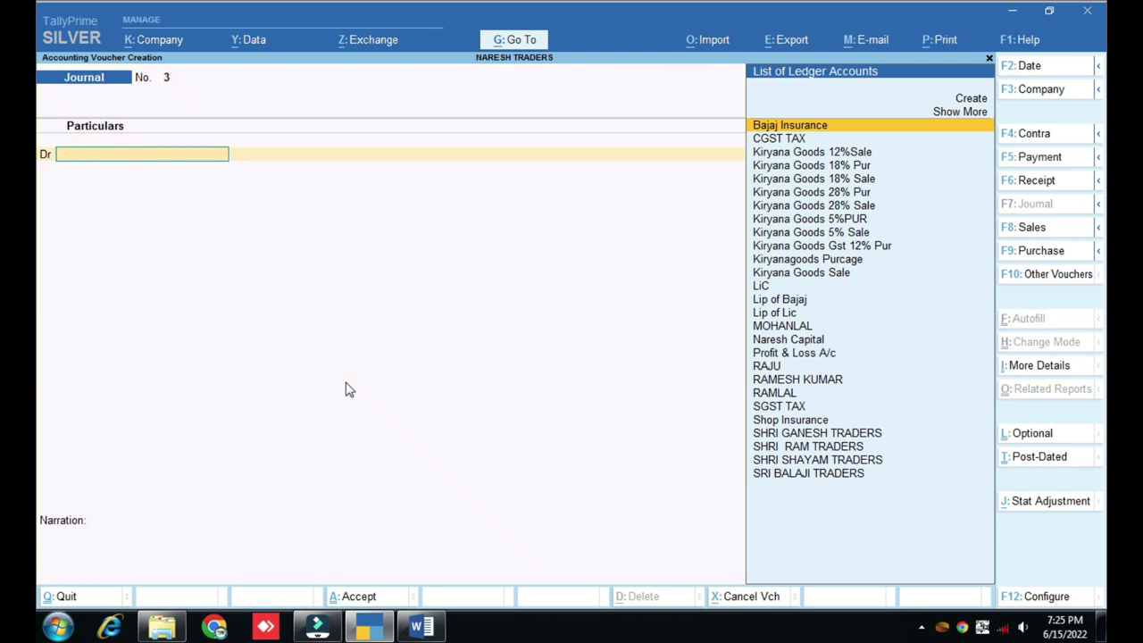
pyautogui.write('Shop')
pyautogui.press('Return')
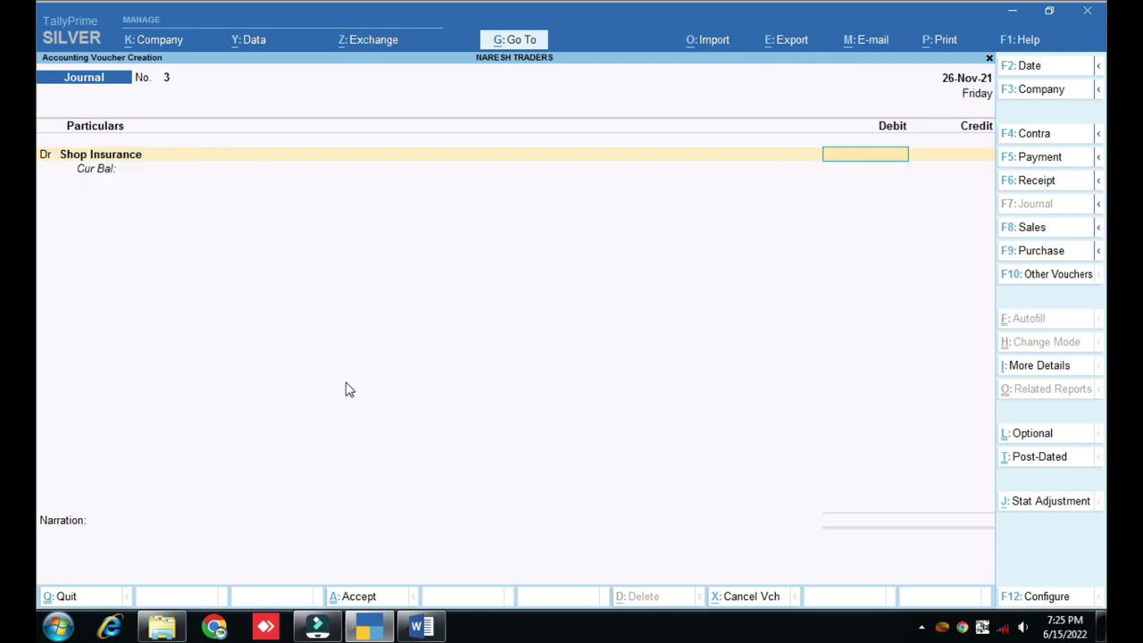
pyautogui.write('4500')
pyautogui.press('Return')
# Step: Credit the Bajaj Insurance ledger with 4,500 in the Journal voucher and save it without a narration
pyautogui.write('Ba')
pyautogui.press('Return')
pyautogui.press('Return')
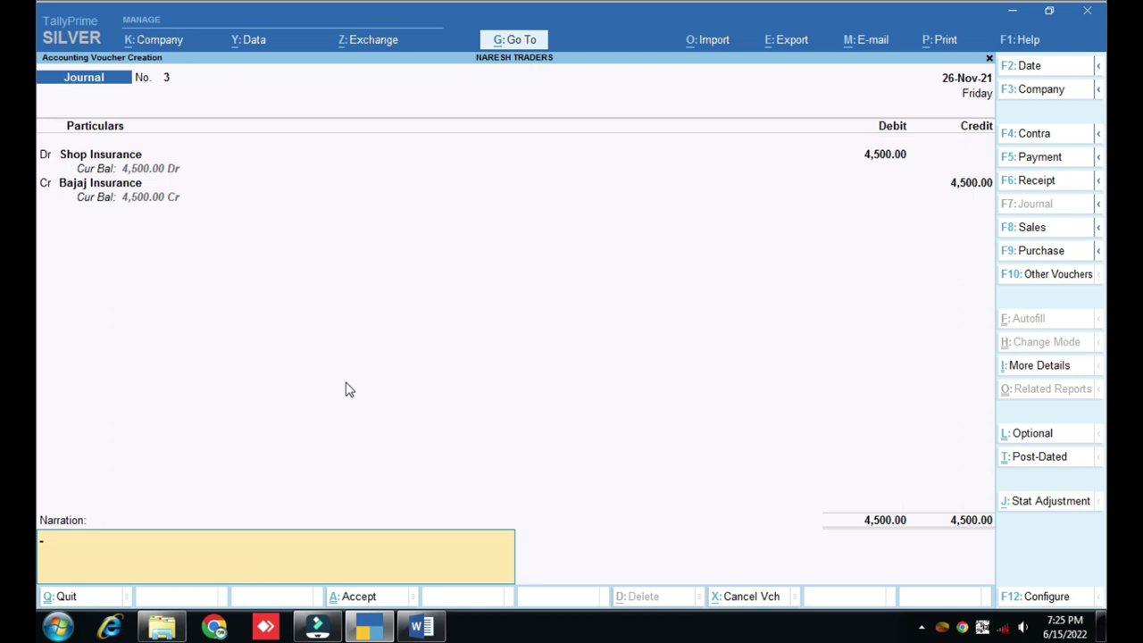
pyautogui.press('Return')
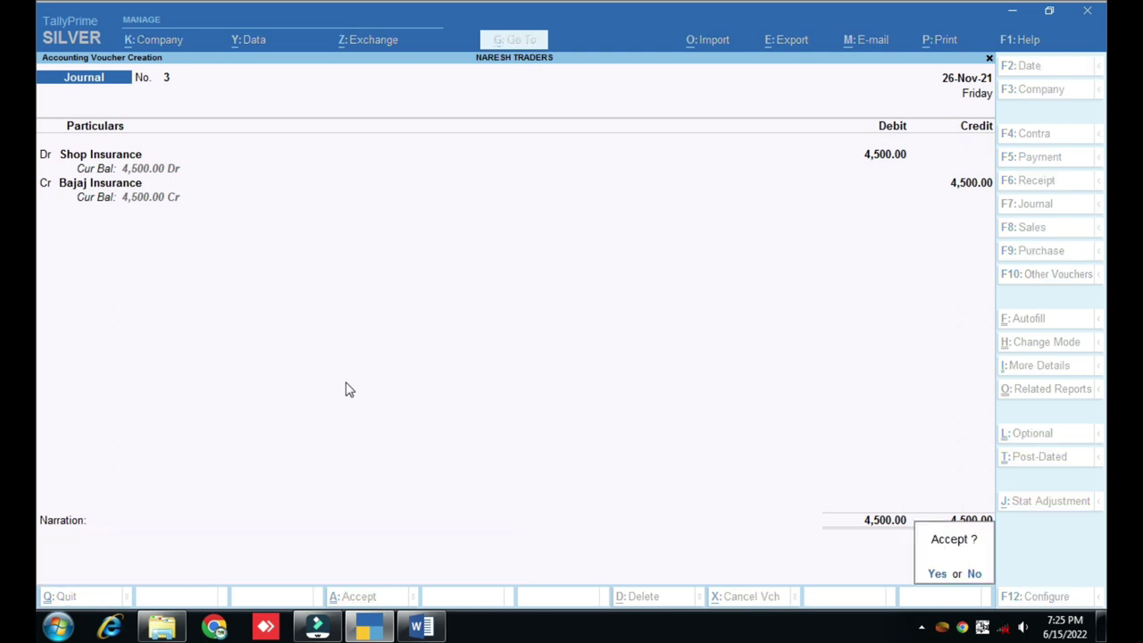
pyautogui.press('Return')
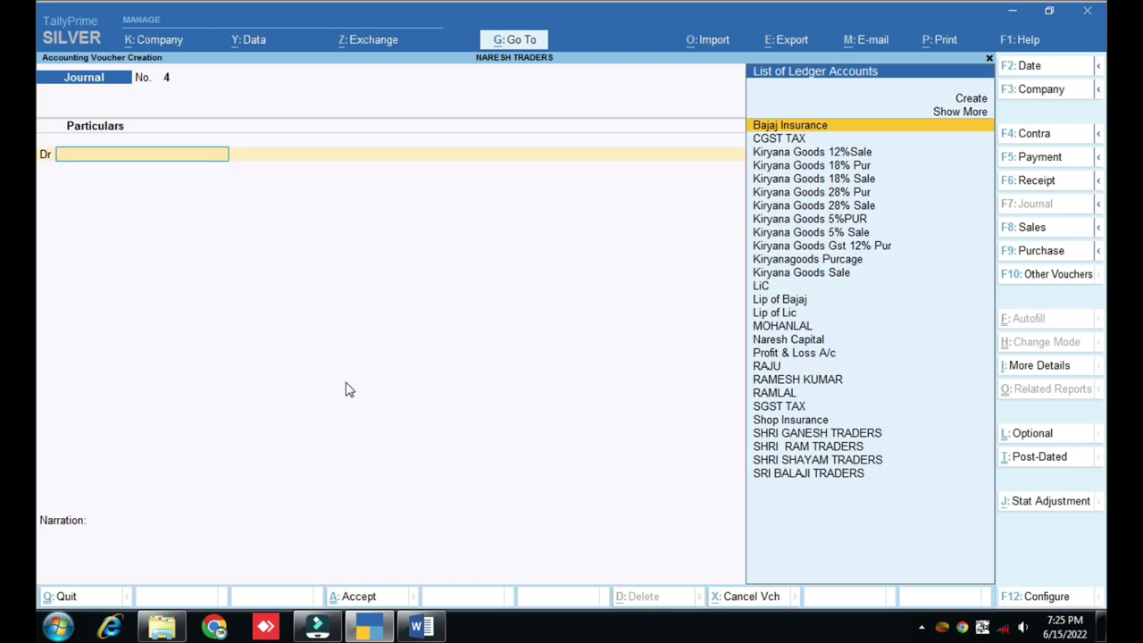
# Step: Switch to a Payment voucher and debit the Bajaj Insurance ledger with 4,500
pyautogui.press('F5')
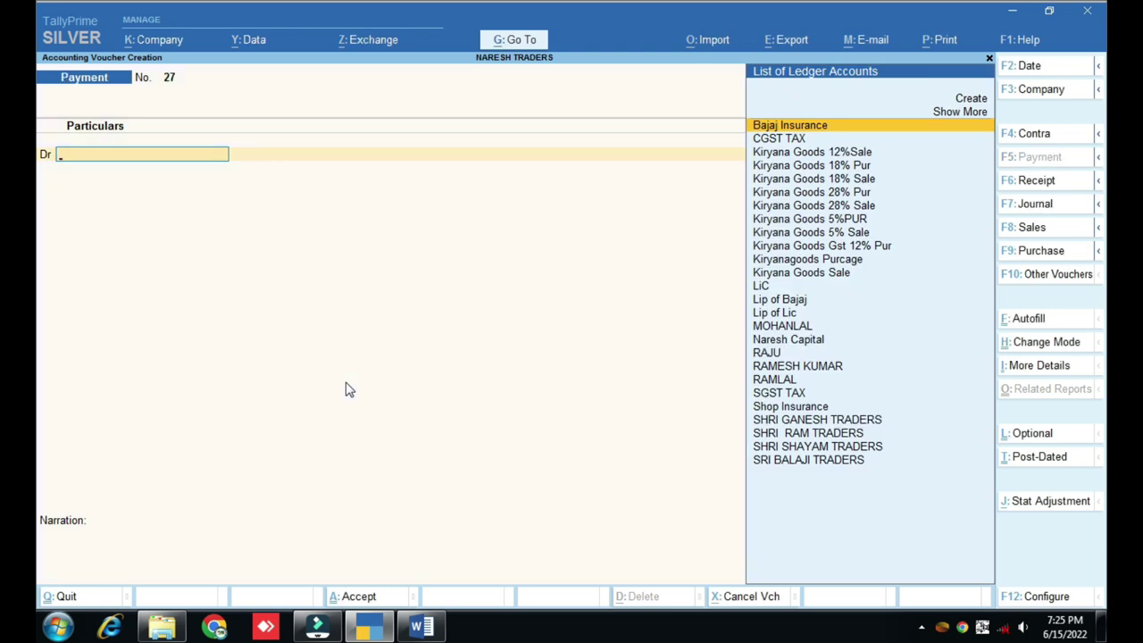
pyautogui.press('Return')
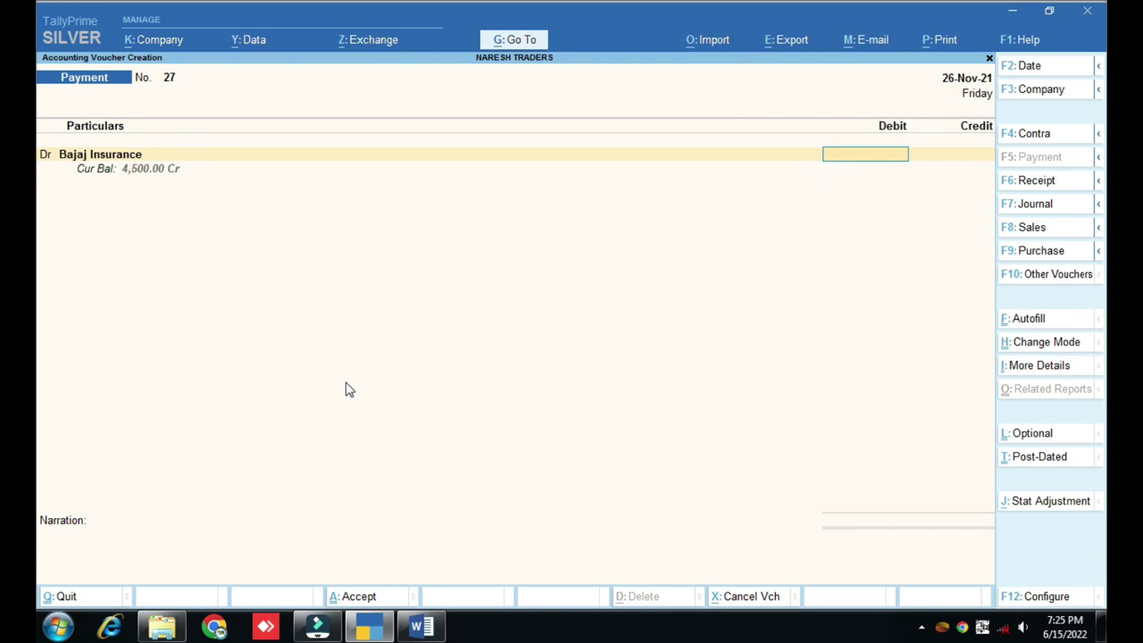
pyautogui.write('4500')
pyautogui.press('Return')
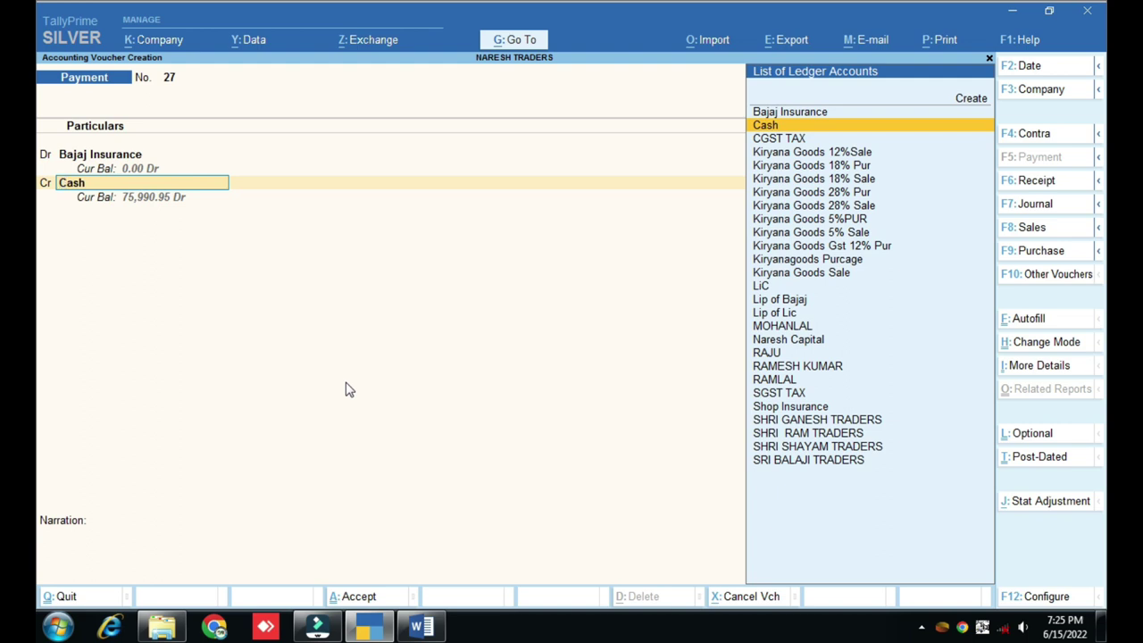
# Step: Credit the Cash ledger with 4,500 against the Bajaj Insurance payment and save the voucher
pyautogui.press('Return')
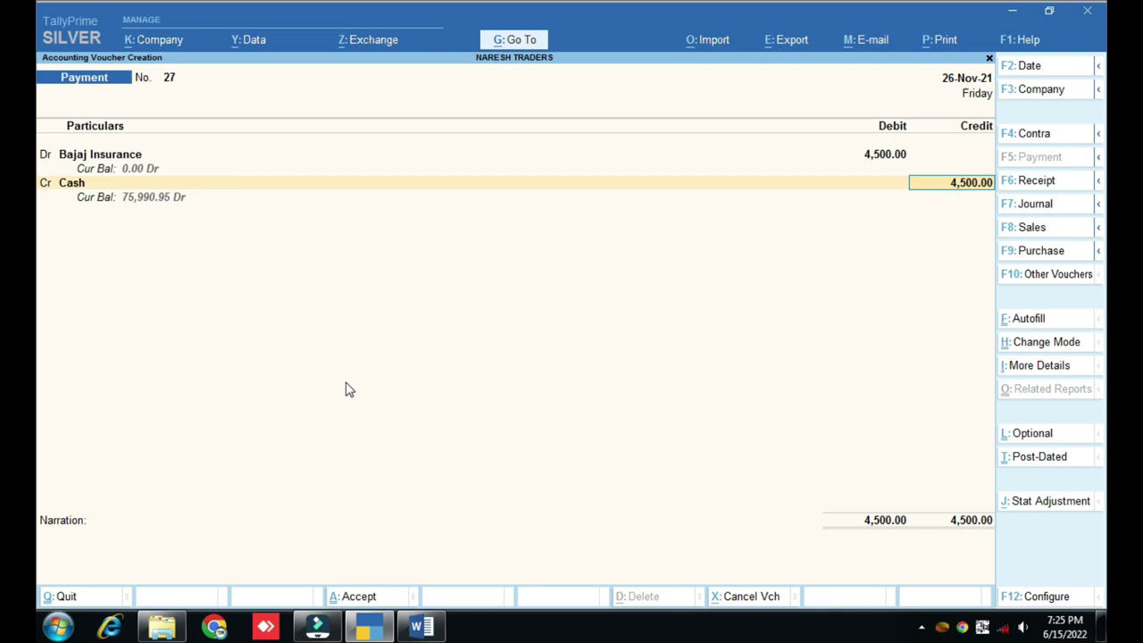
pyautogui.press('Return')
pyautogui.press('Return')
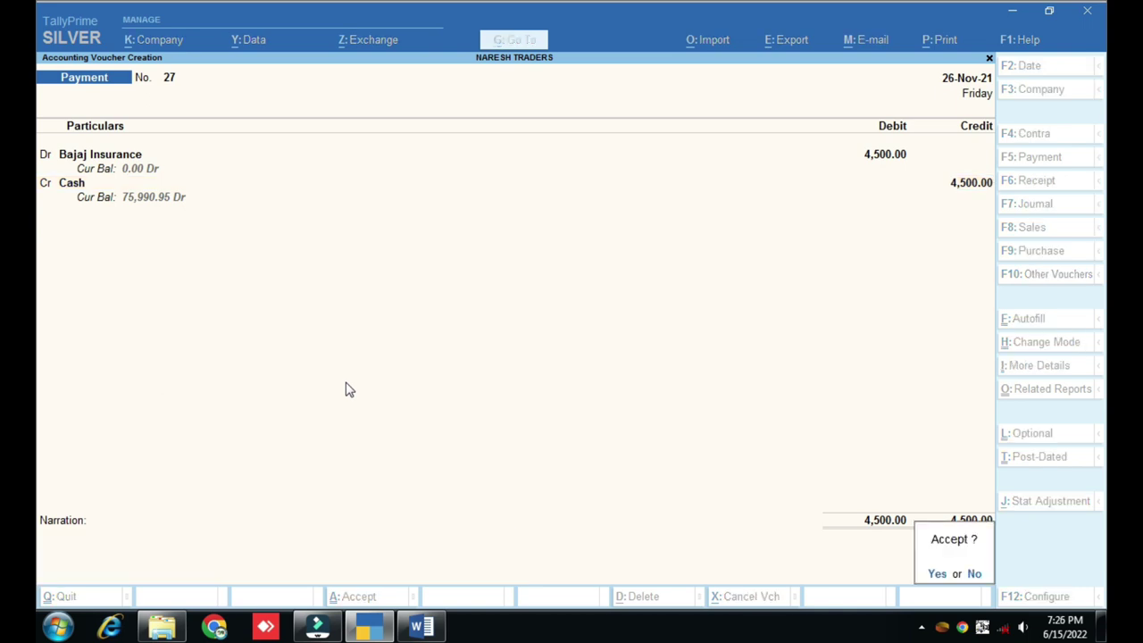
pyautogui.press('y')
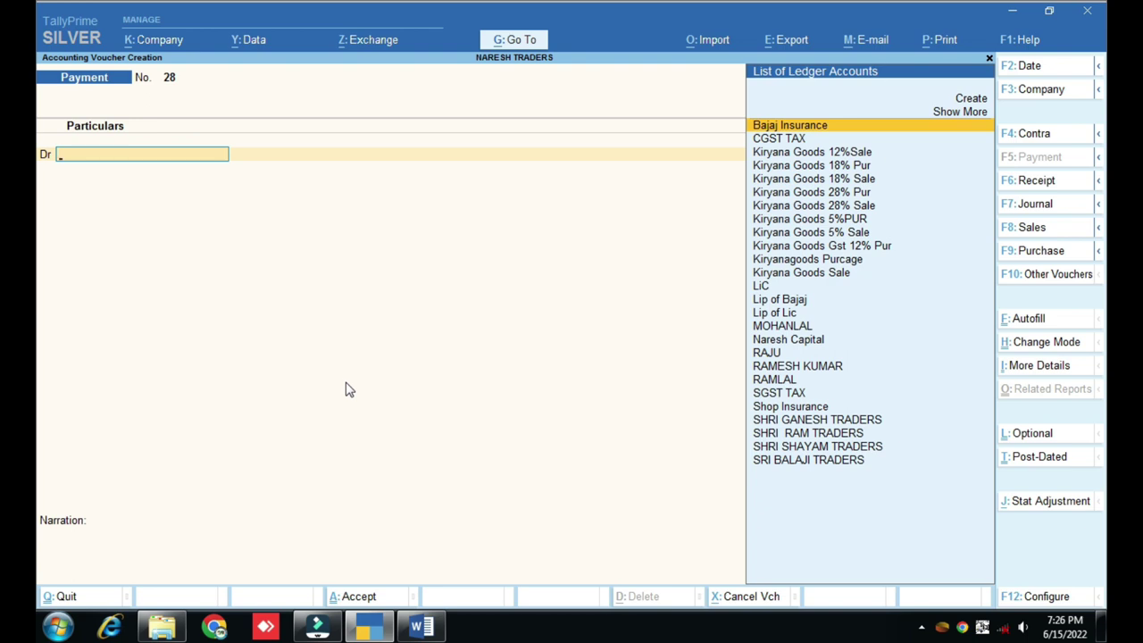
# Step: Leave voucher entry, open the detailed Profit & Loss account and go to Indirect Expenses
pyautogui.press('Escape')
pyautogui.press('y')
pyautogui.press('Escape')
pyautogui.press('n')
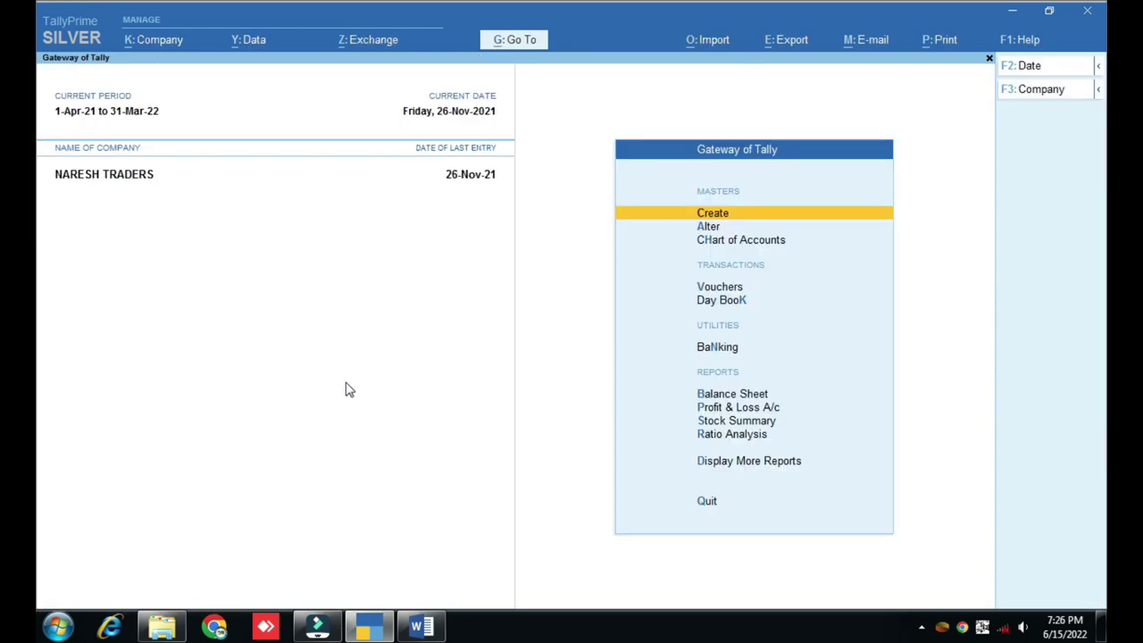
pyautogui.press('p')
pyautogui.hotkey('alt', 'F5')
pyautogui.press('Down')
pyautogui.press('Down')
pyautogui.press('Down')
pyautogui.press('Up')
pyautogui.press('Down')
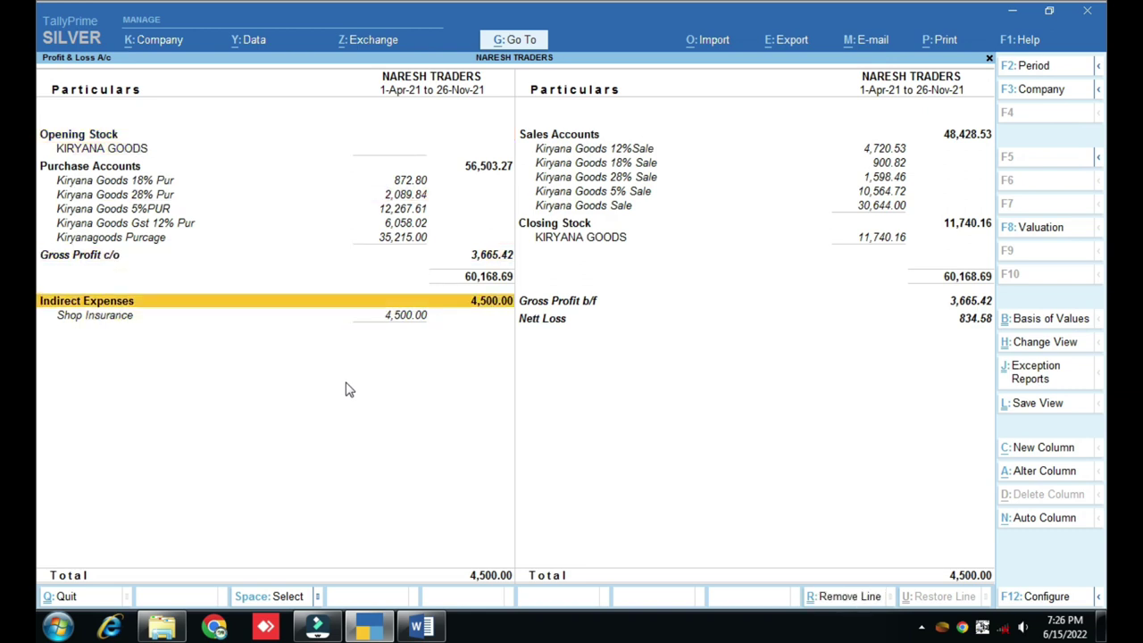
# Step: Examine the Shop Insurance amount under Indirect Expenses, then close the Profit & Loss account
pyautogui.press('ctrl')
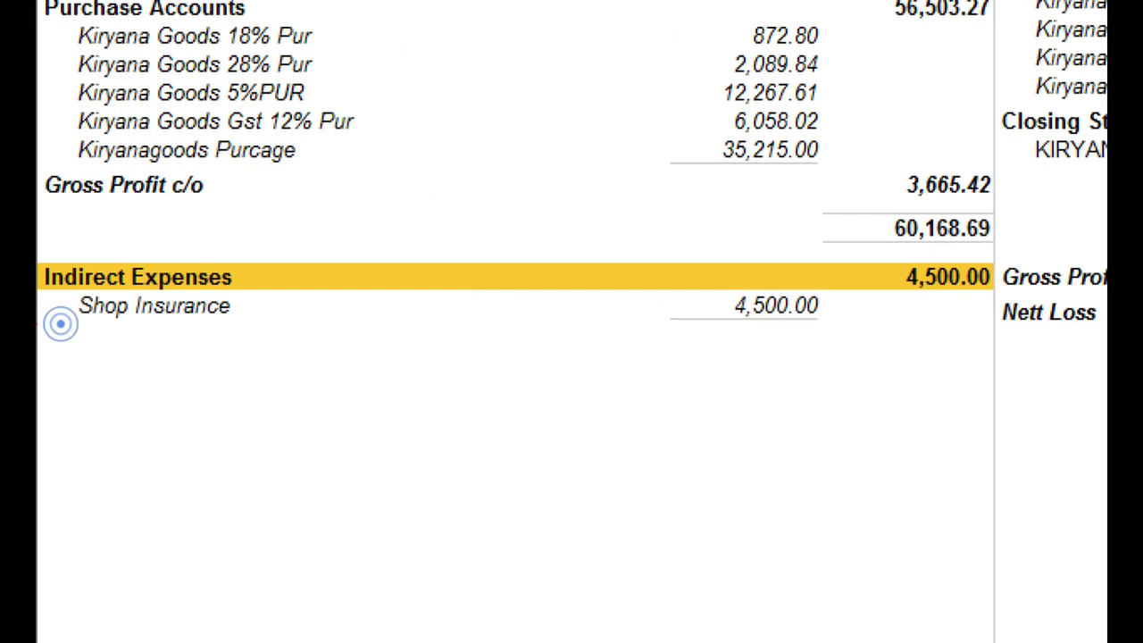
pyautogui.moveTo(64, 294)
pyautogui.mouseDown()
pyautogui.moveTo(205, 349)
pyautogui.moveTo(837, 333)
pyautogui.mouseUp()
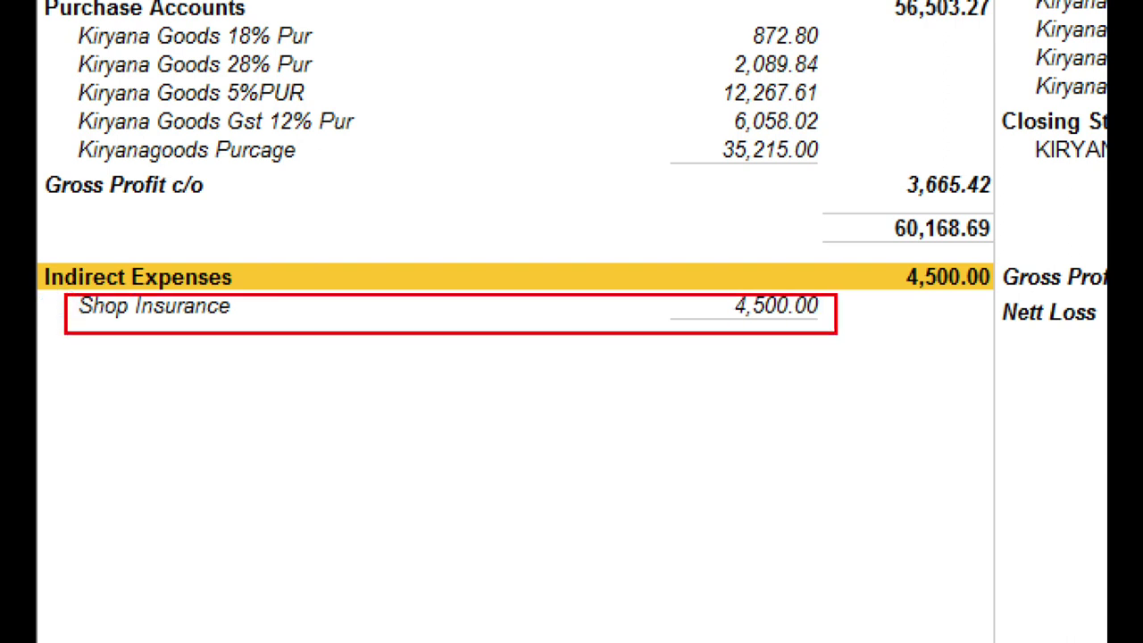
pyautogui.press('Escape')
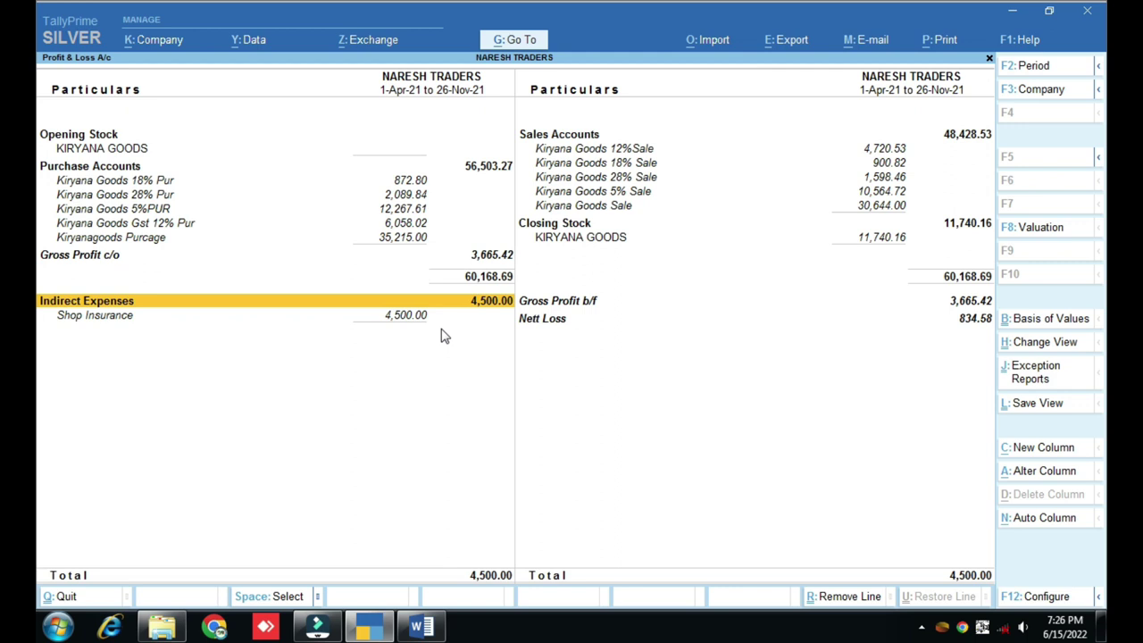
pyautogui.press('Escape')
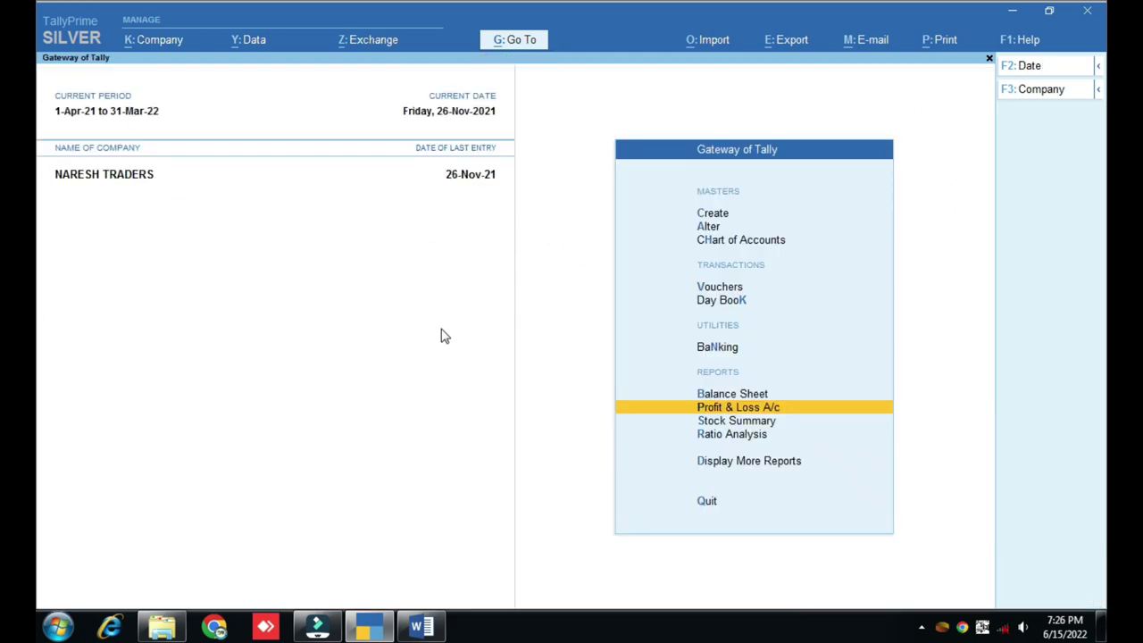